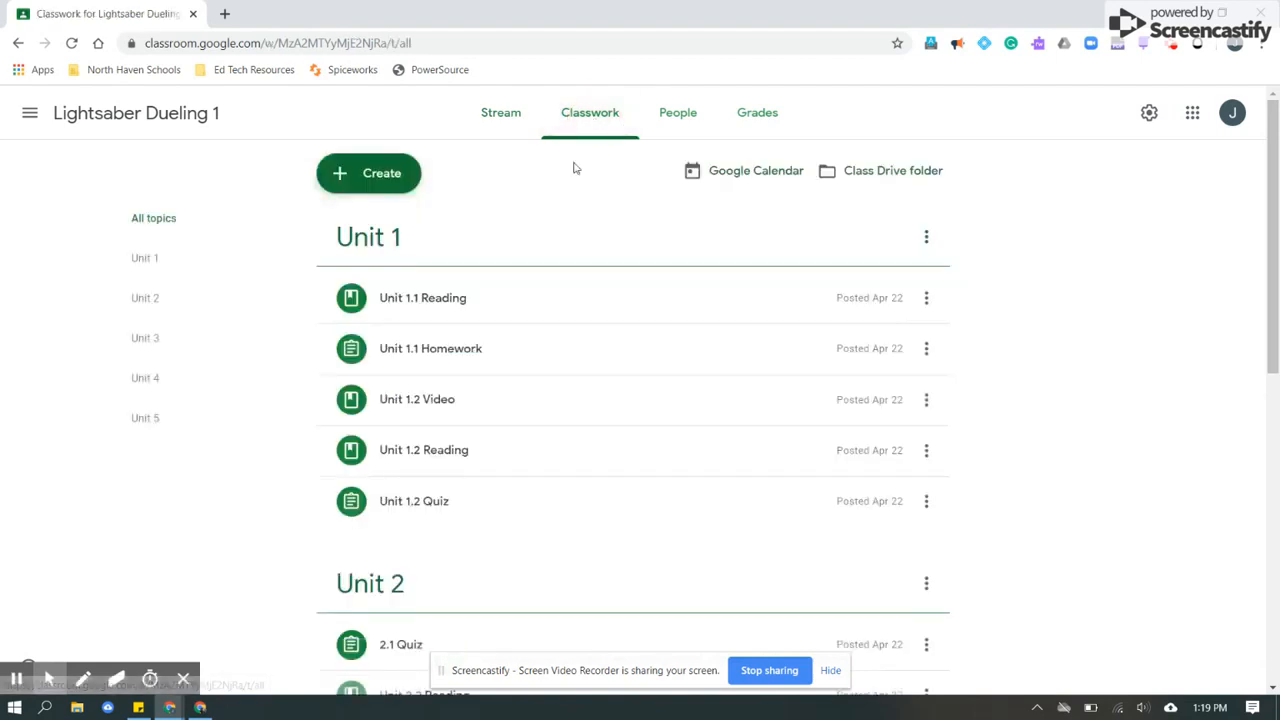
- Create a new assignment for Lightsaber Dueling 1 and set its due date to December 13, 2019
click(363, 189)
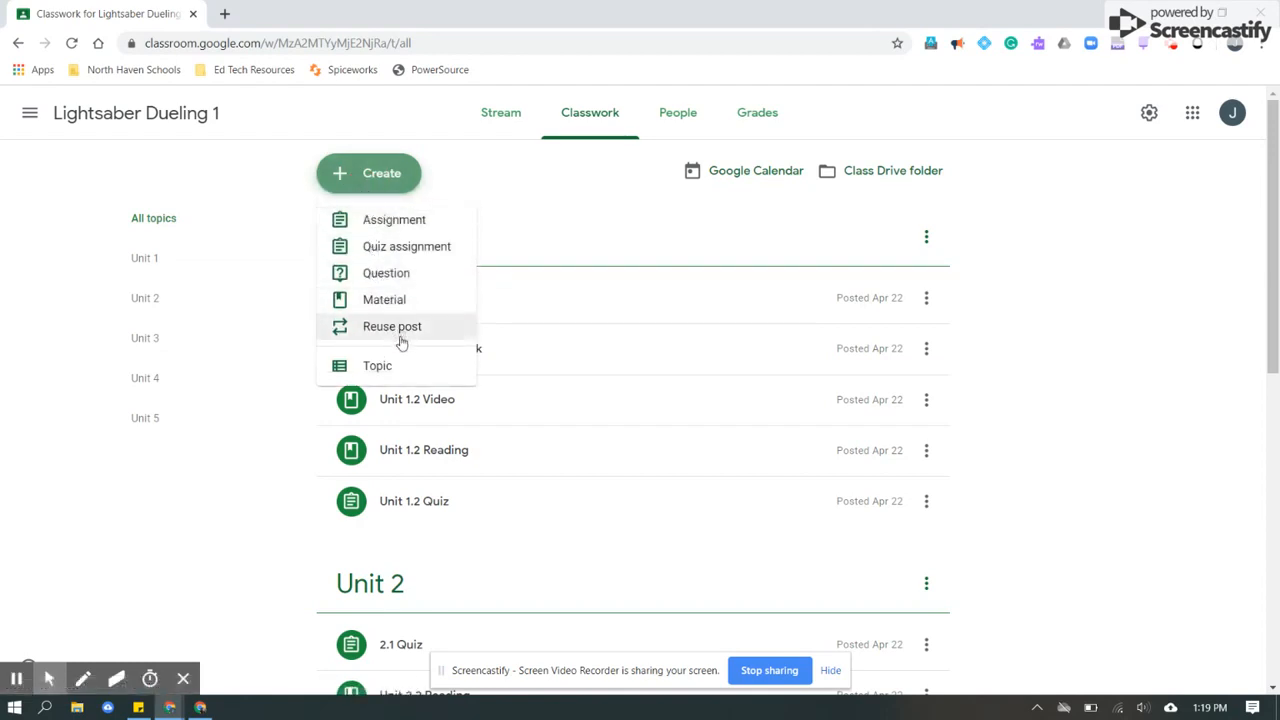
click(426, 230)
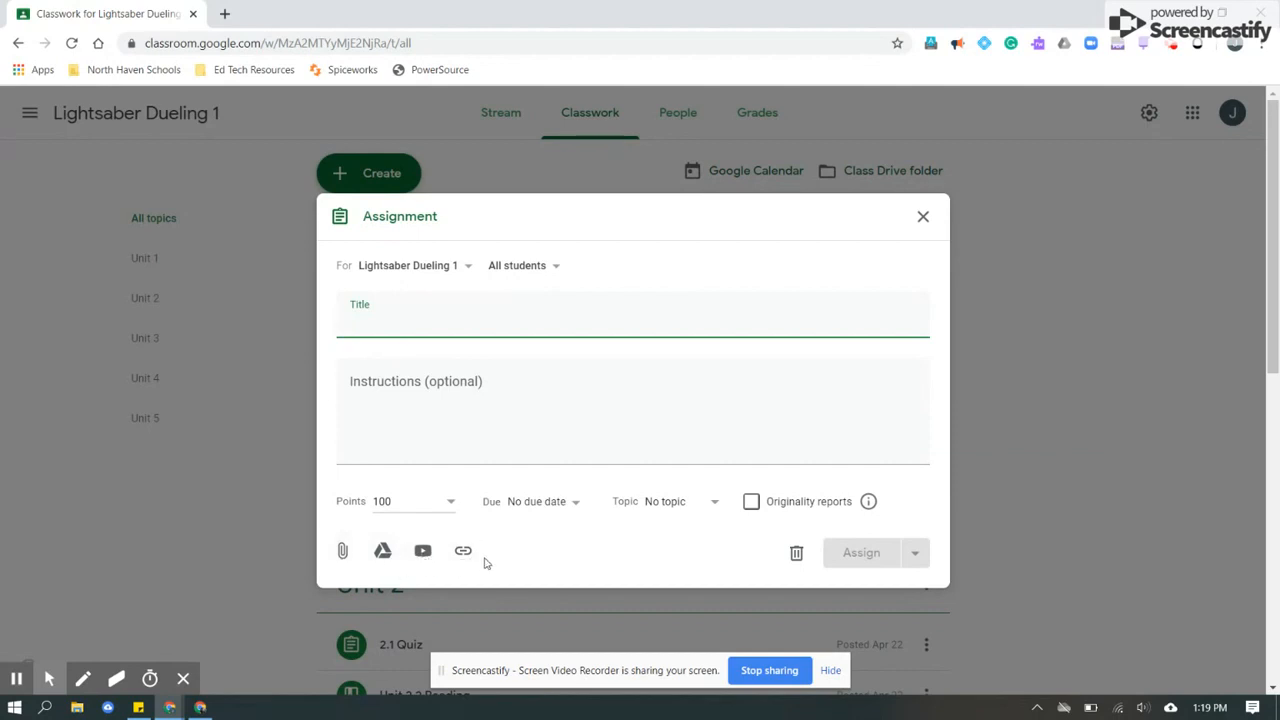
click(451, 505)
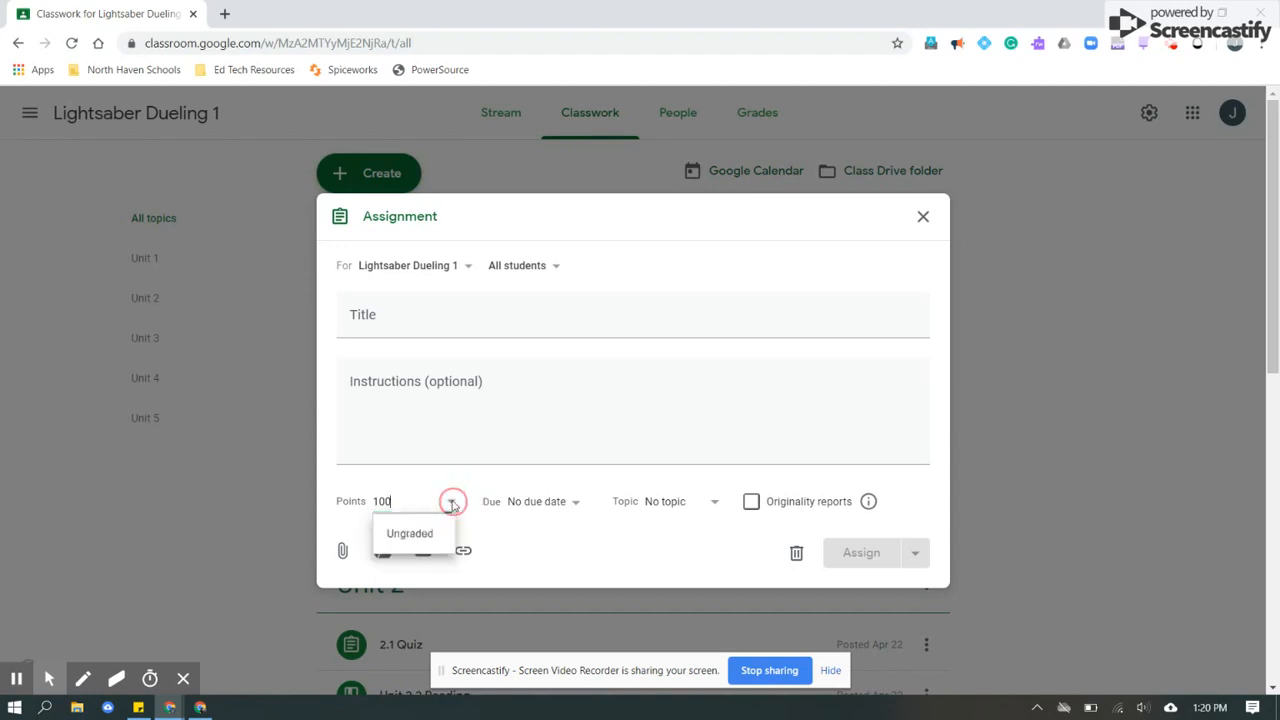
click(571, 505)
click(600, 553)
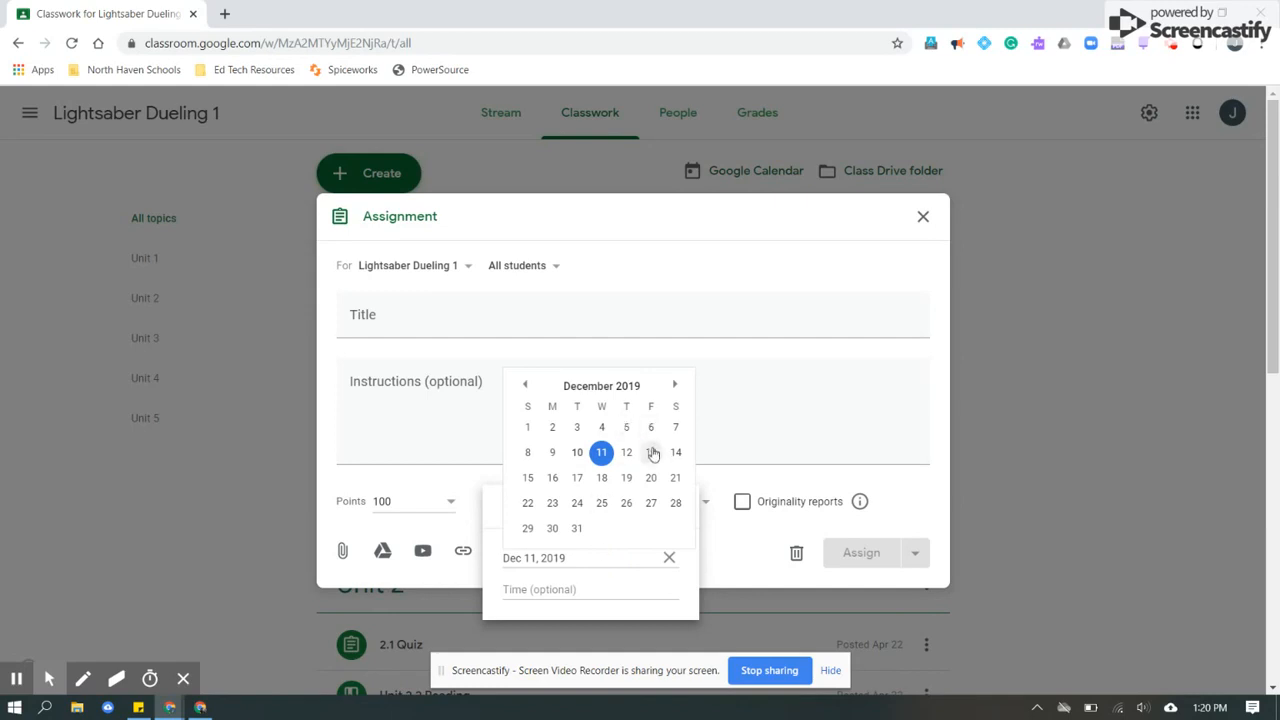
click(652, 453)
click(710, 568)
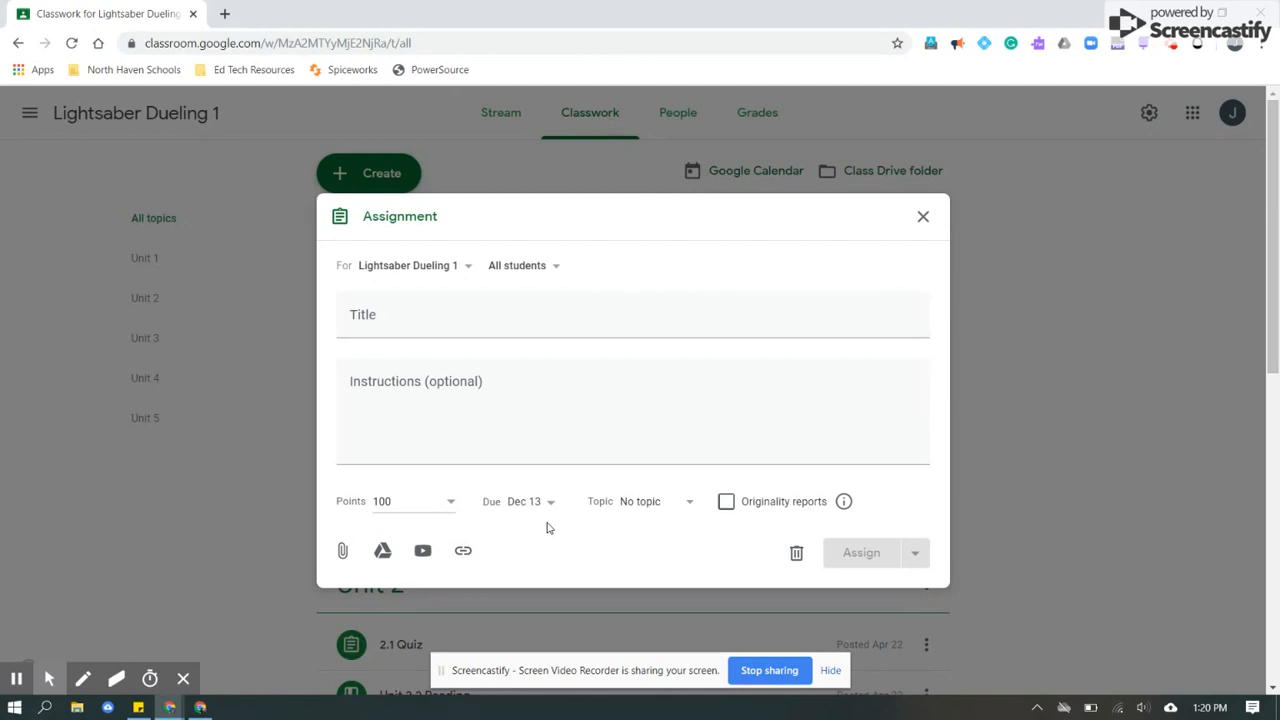
- Check the available topics without choosing one, and title the assignment "Test"
click(692, 508)
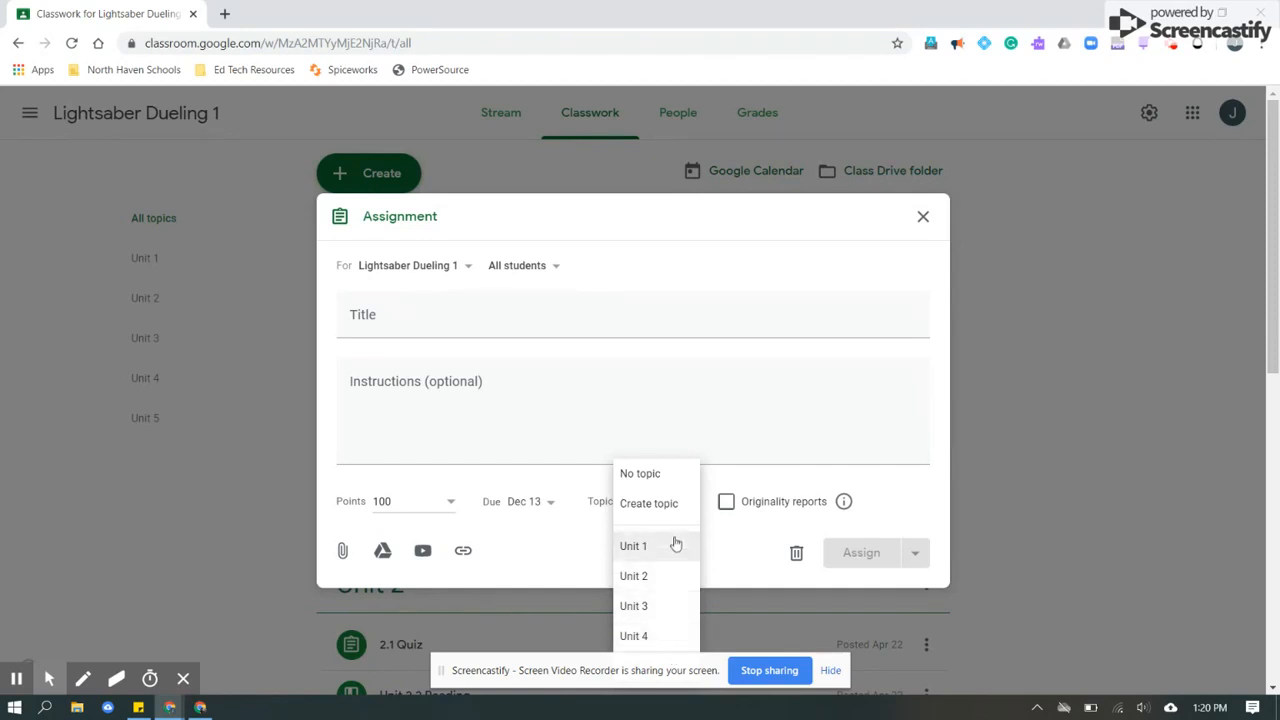
click(726, 579)
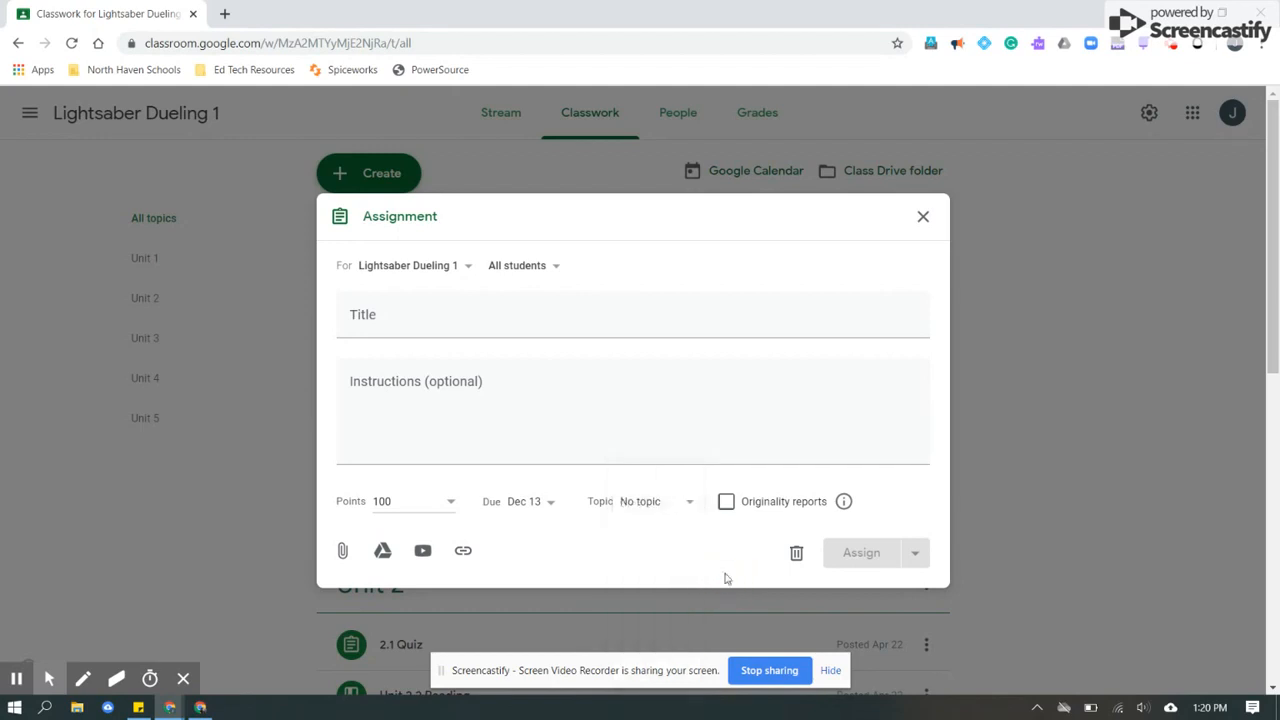
click(514, 297)
click(507, 306)
text(Test)
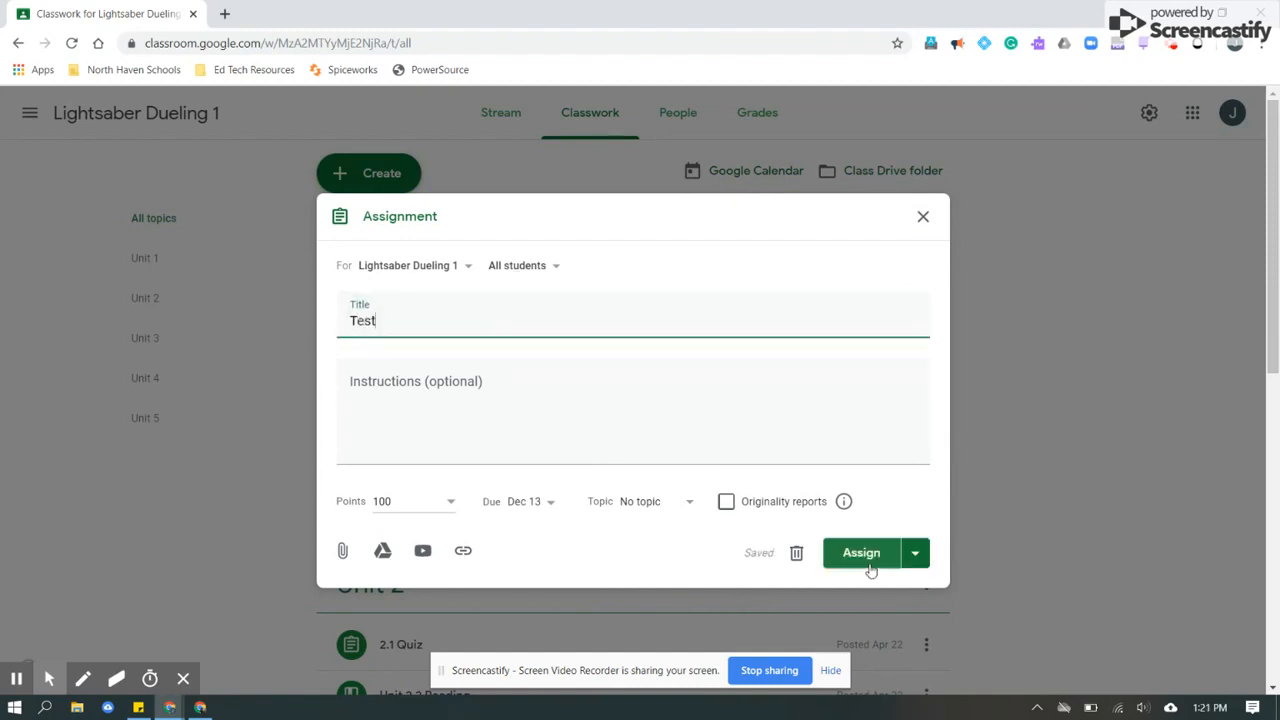
click(912, 557)
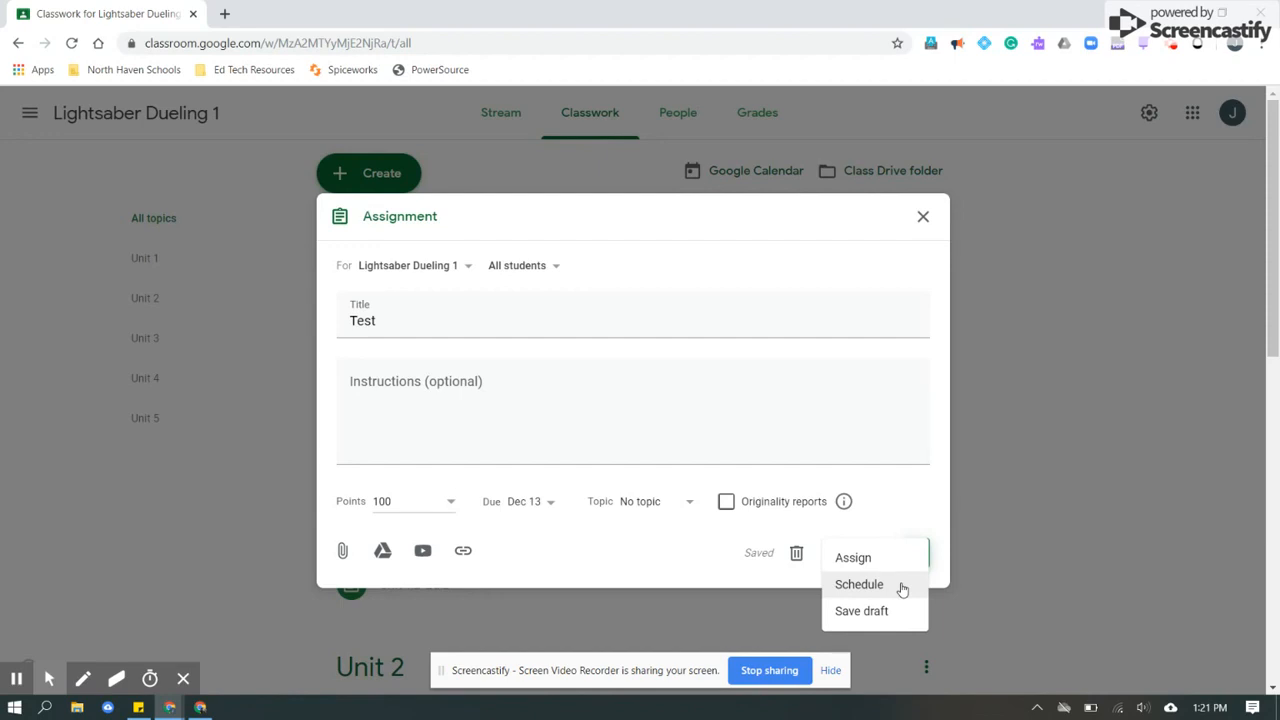
click(860, 584)
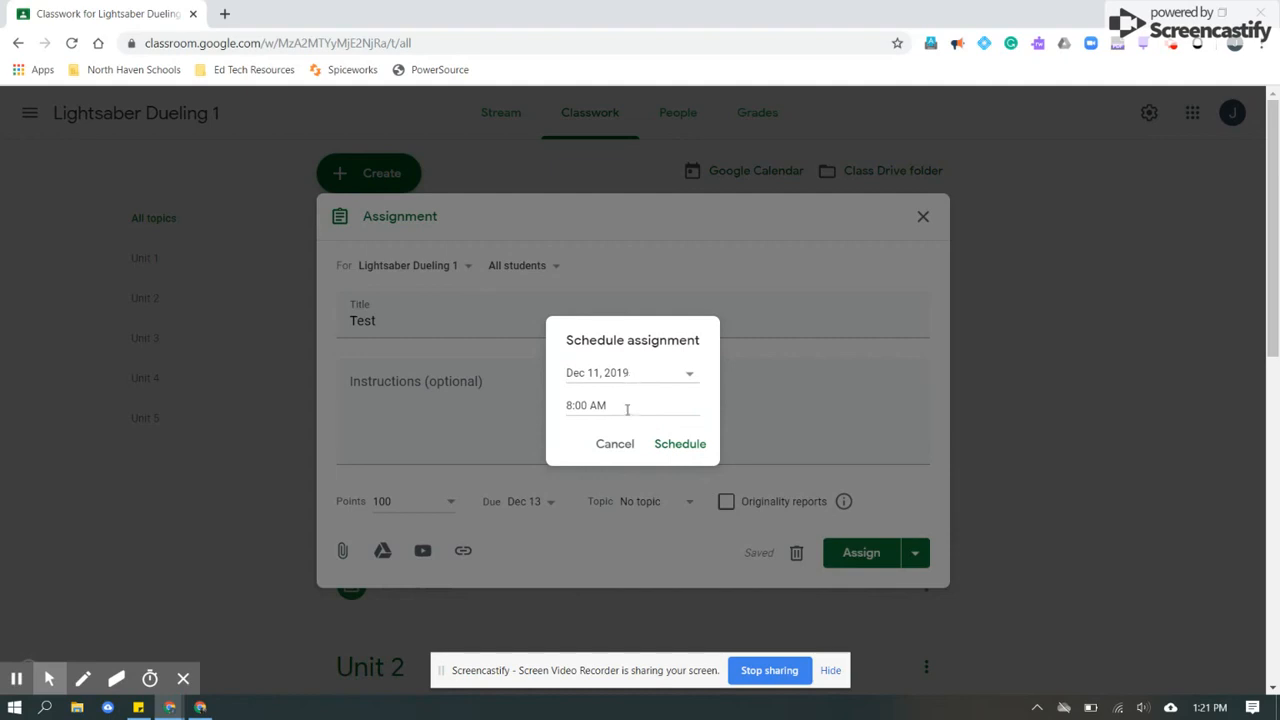
click(626, 448)
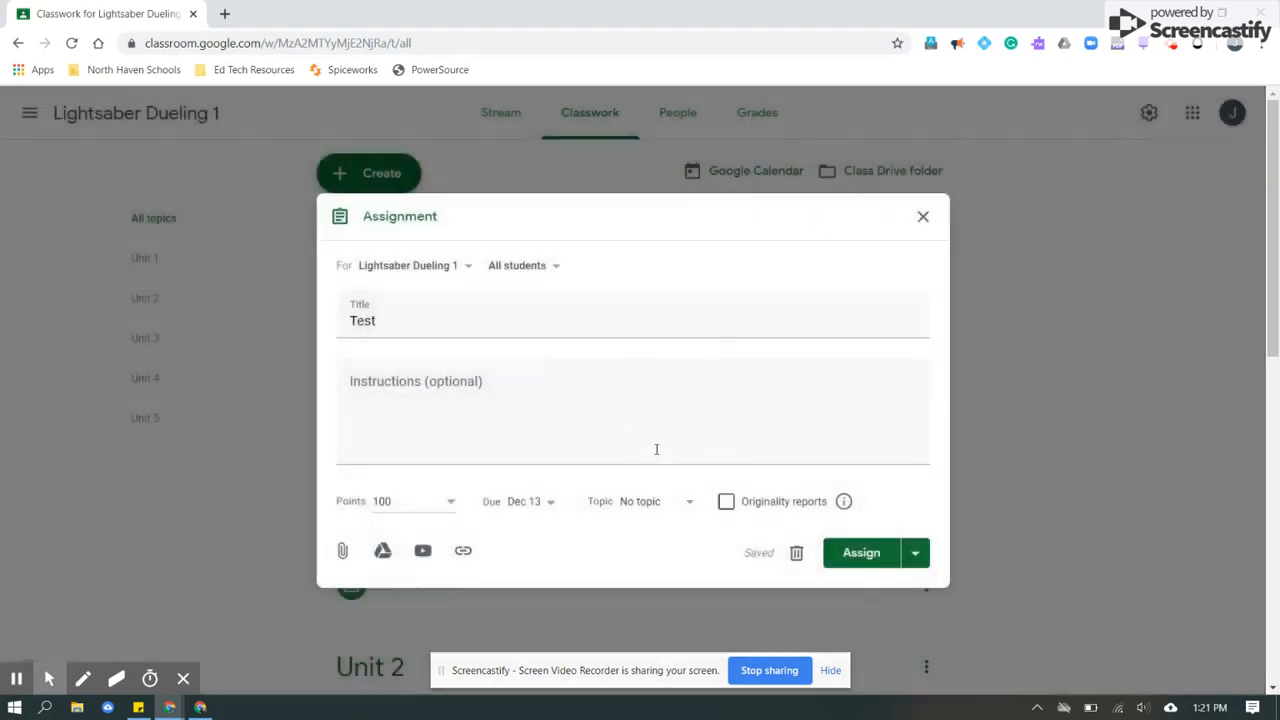
- Save the Test assignment as a draft
click(914, 553)
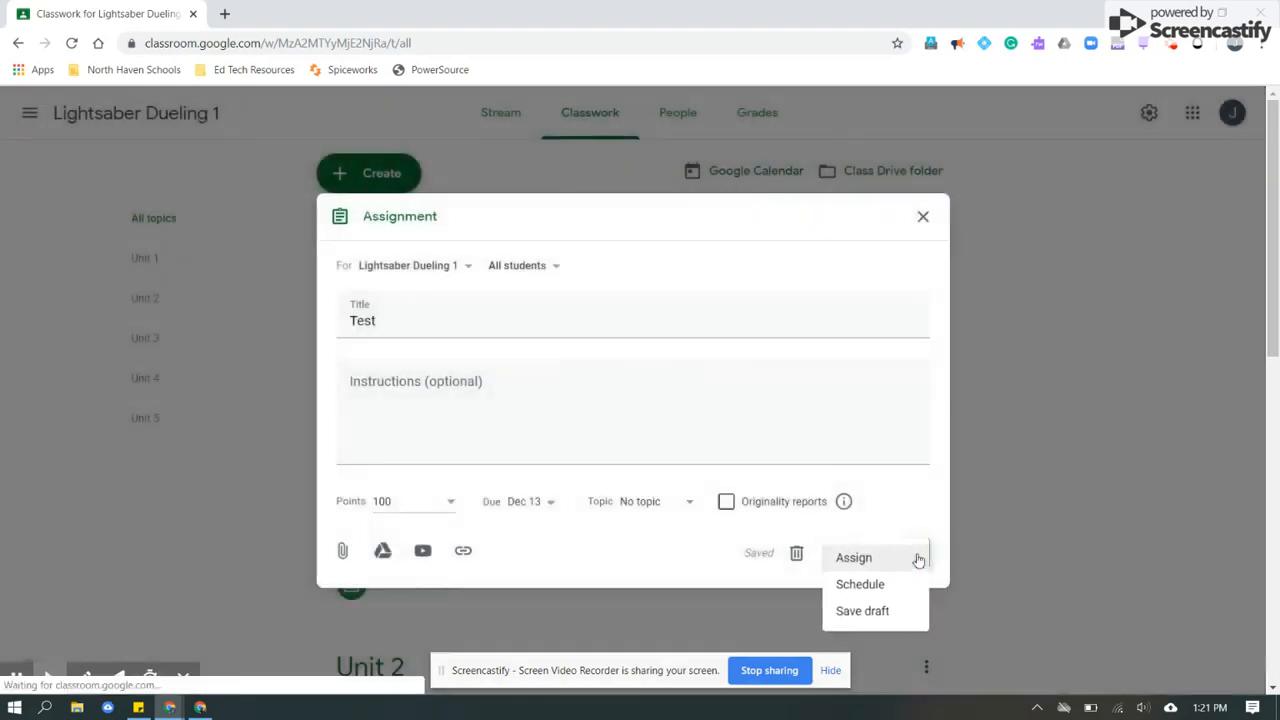
click(899, 621)
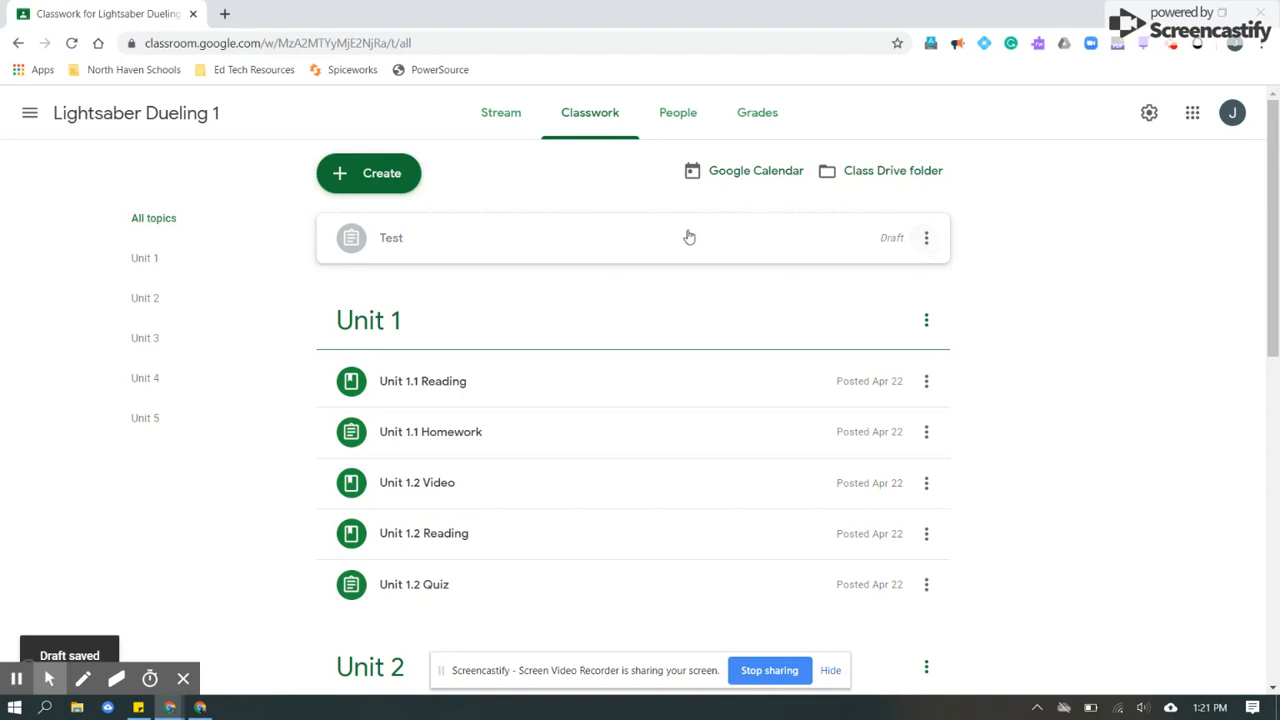
- Open the Test draft for editing to view its details, and close it without making changes
click(927, 241)
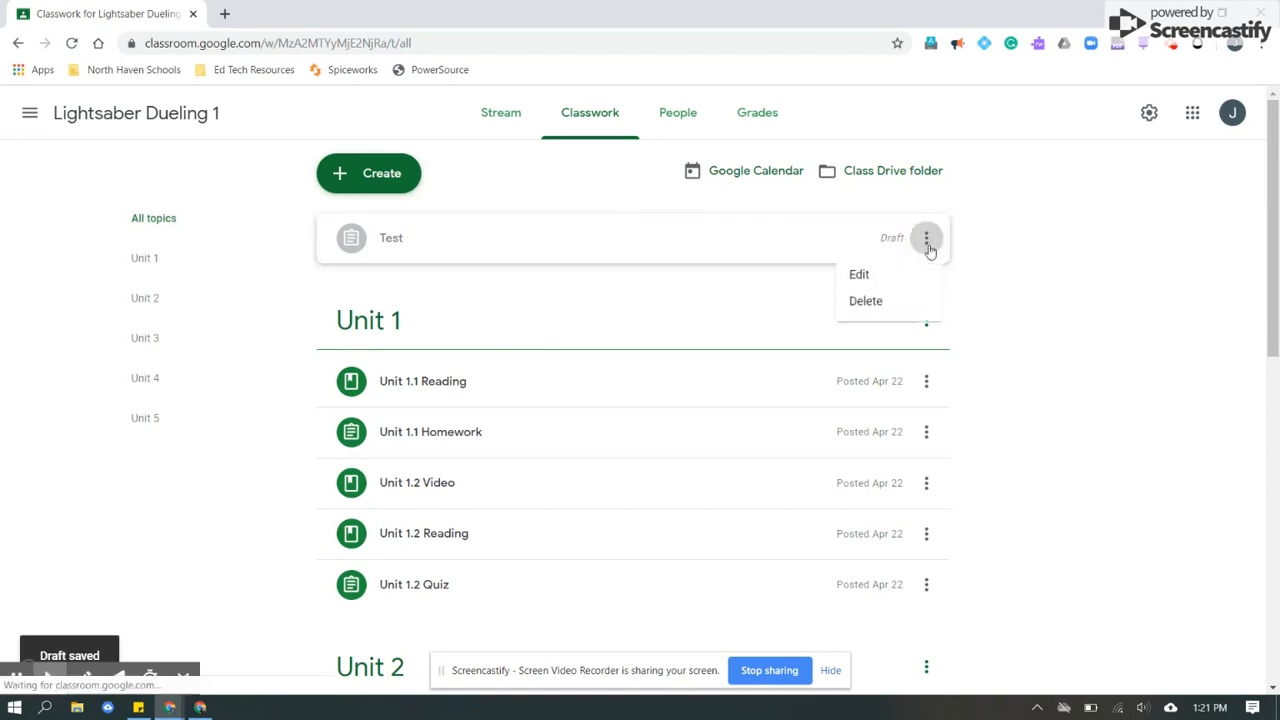
click(895, 285)
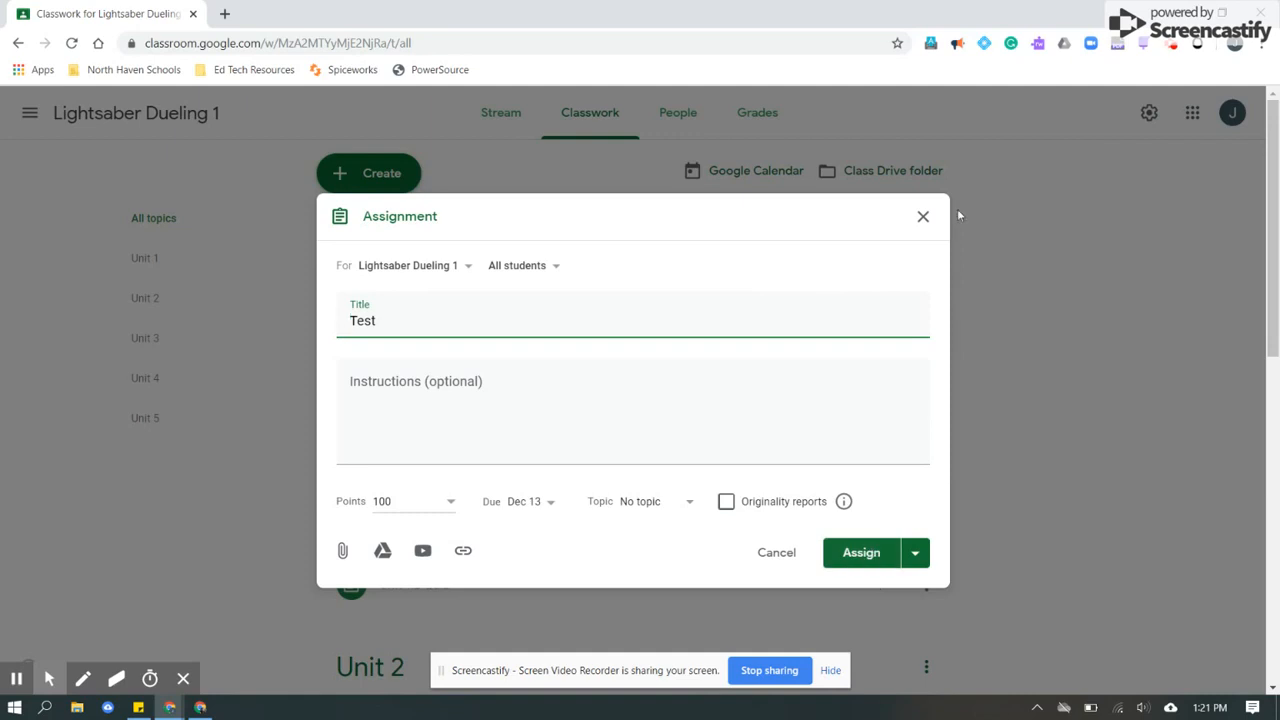
click(921, 217)
- Create a new quiz assignment and open its attached Blank Quiz form
click(340, 174)
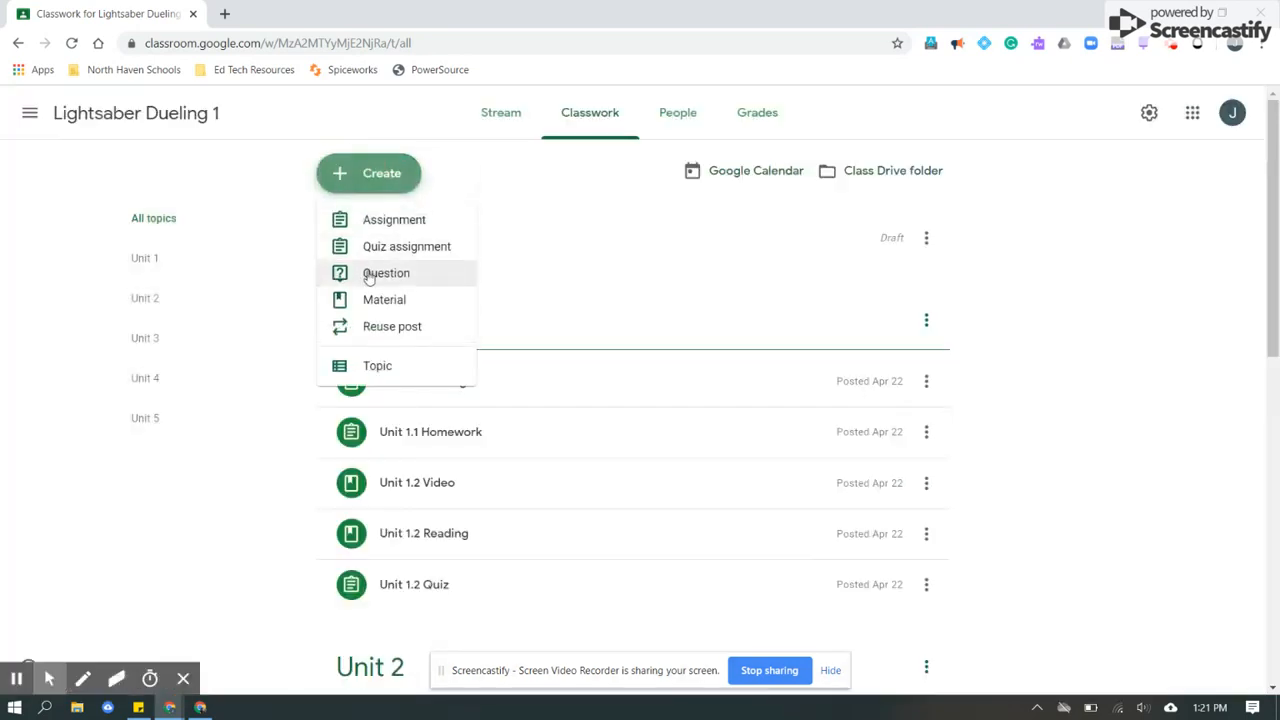
click(381, 250)
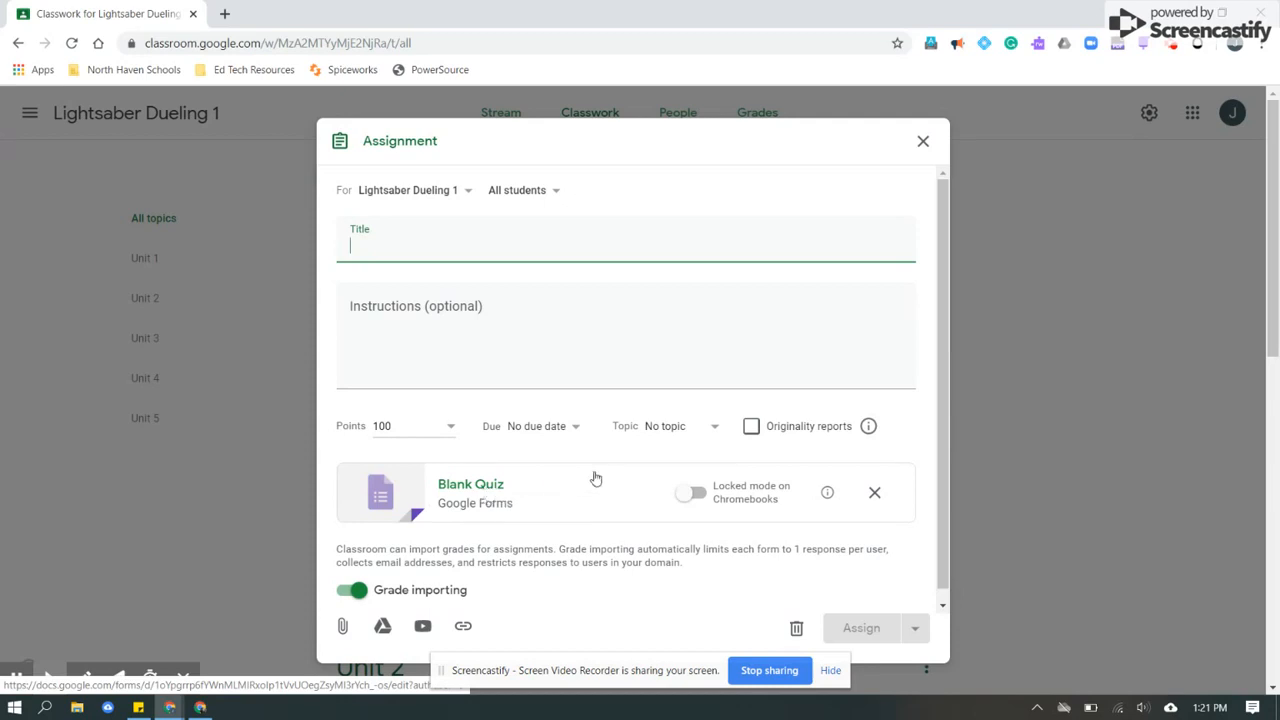
click(517, 492)
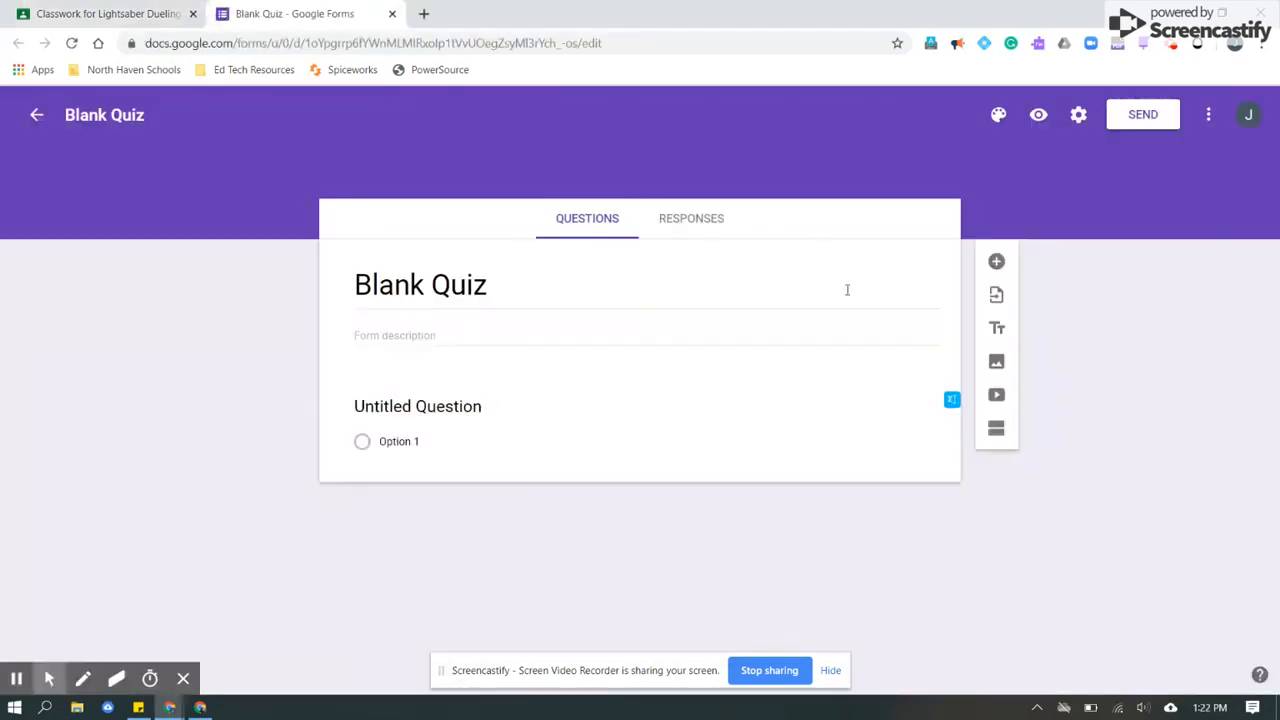
- Review the Blank Quiz form's general and quiz settings without saving changes, and close the form
click(583, 457)
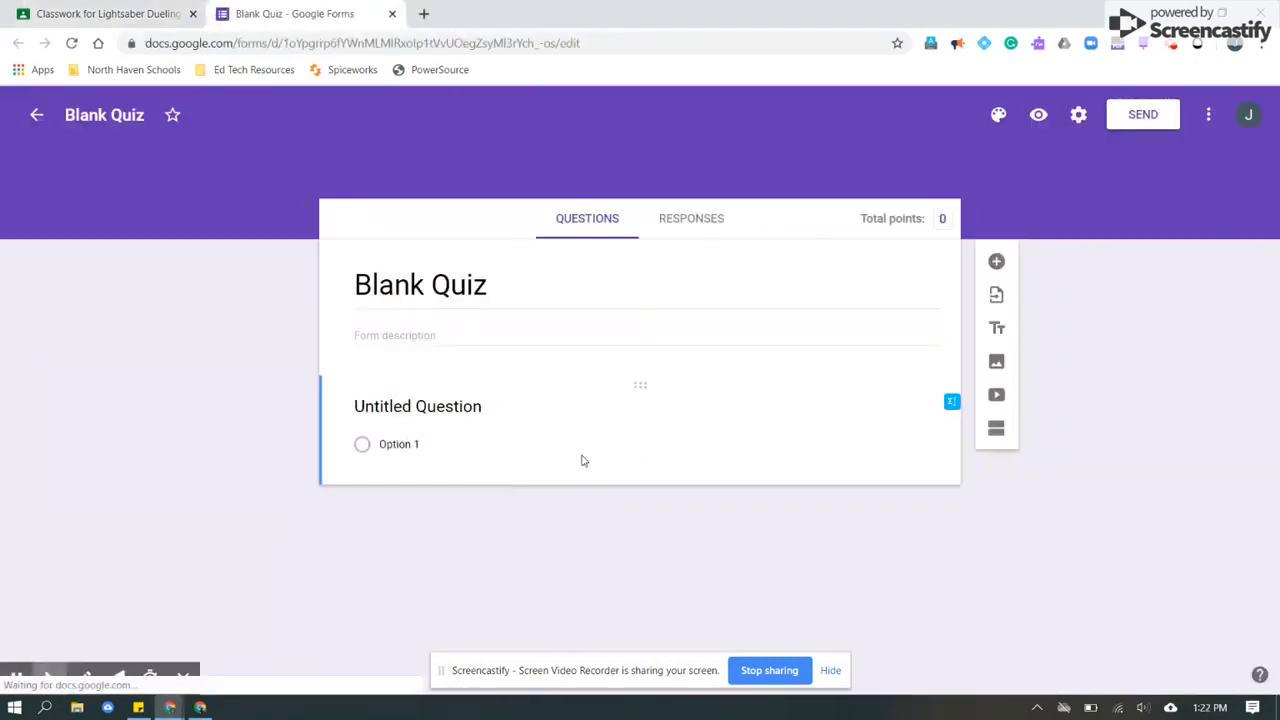
click(1080, 118)
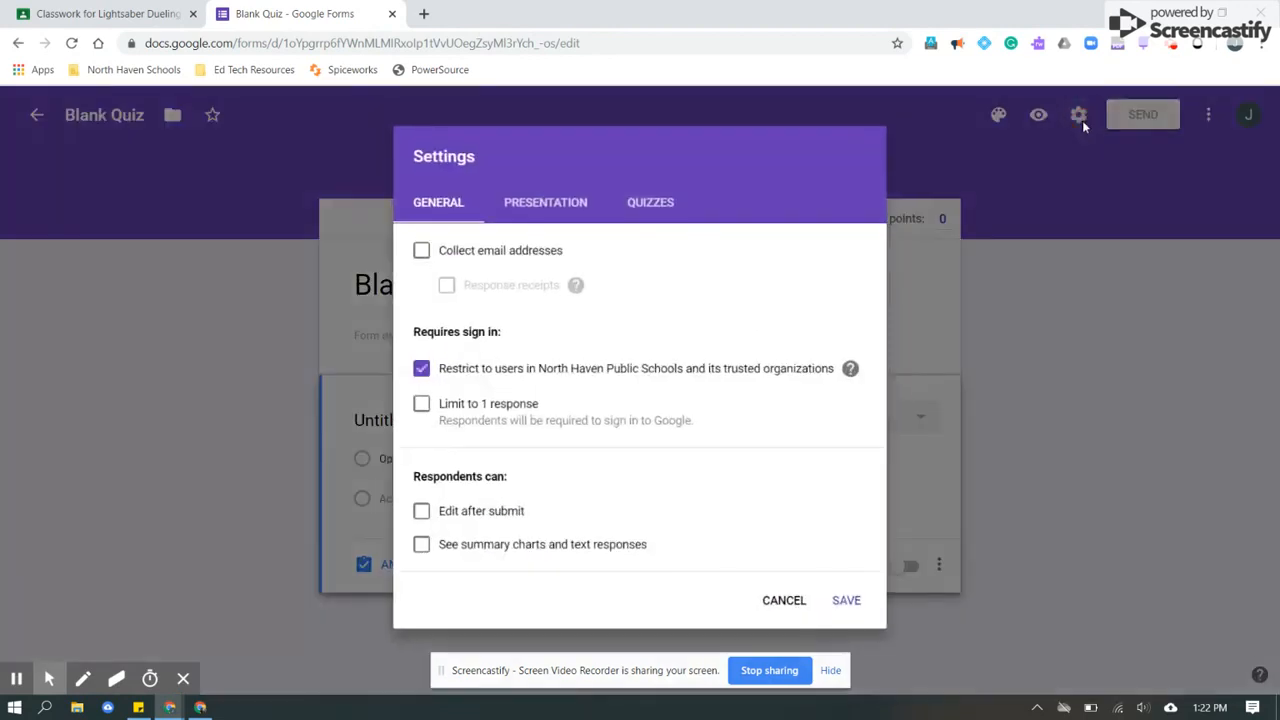
click(562, 207)
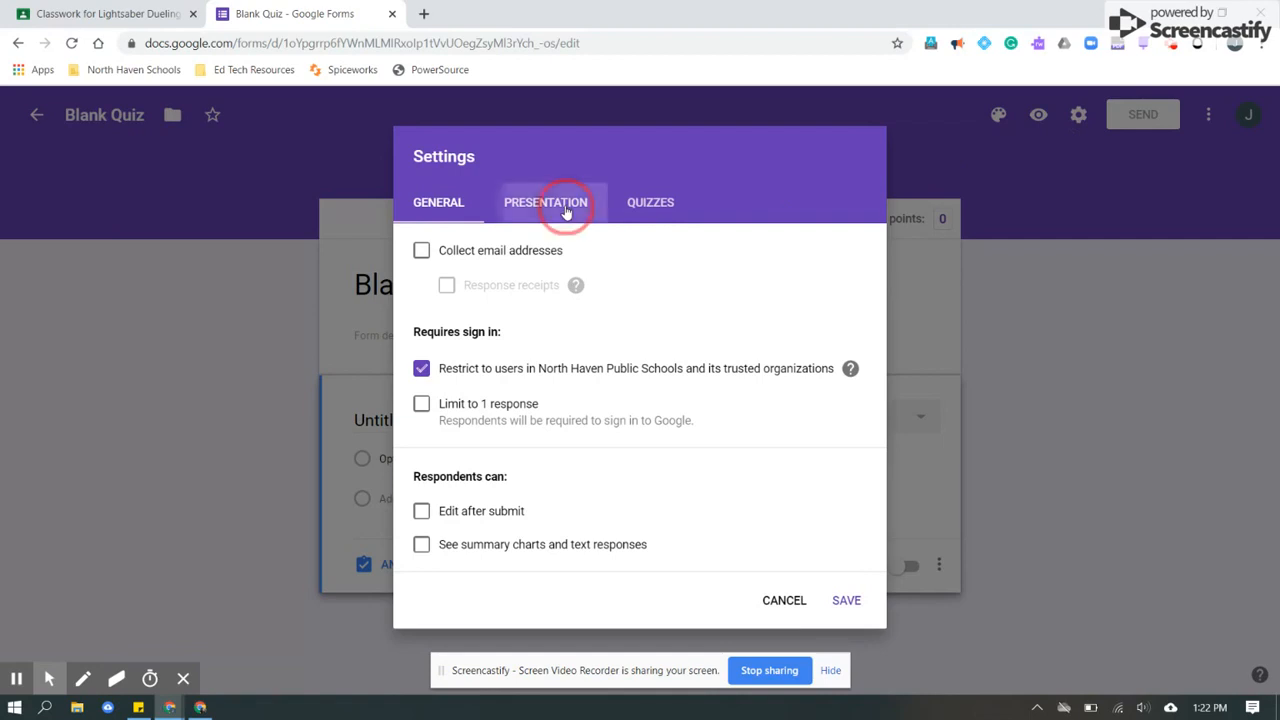
click(634, 210)
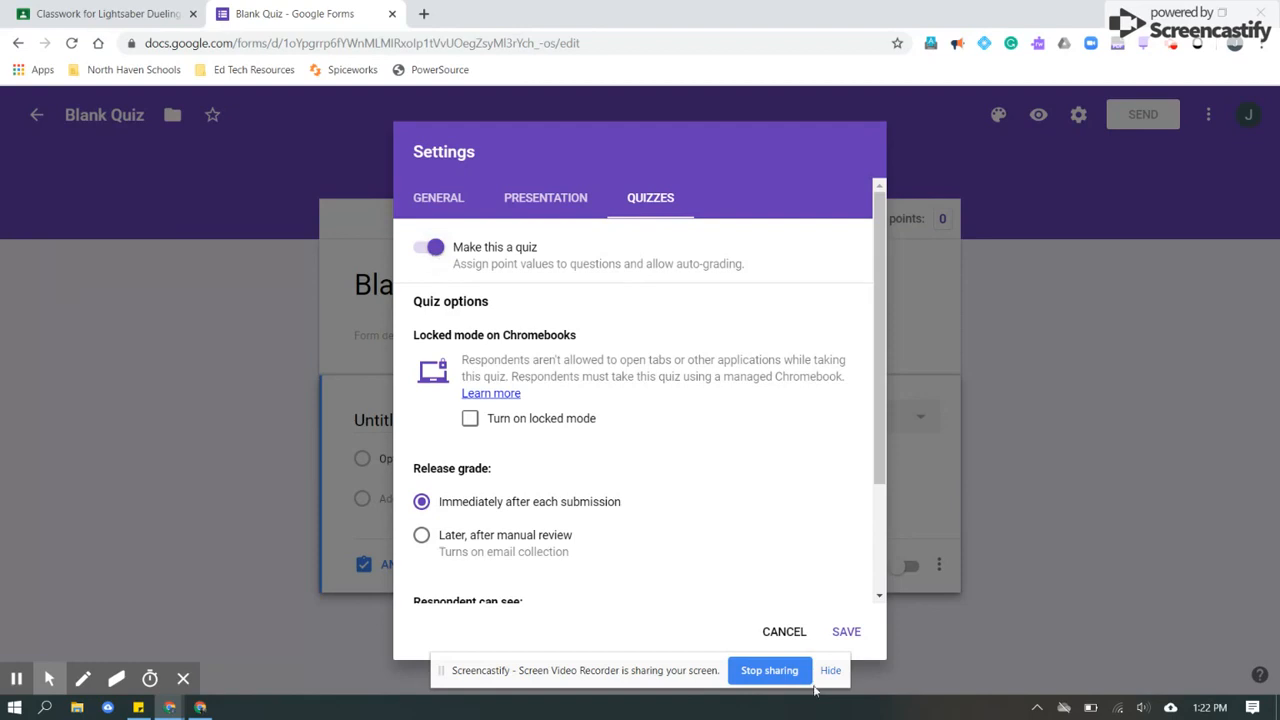
click(797, 636)
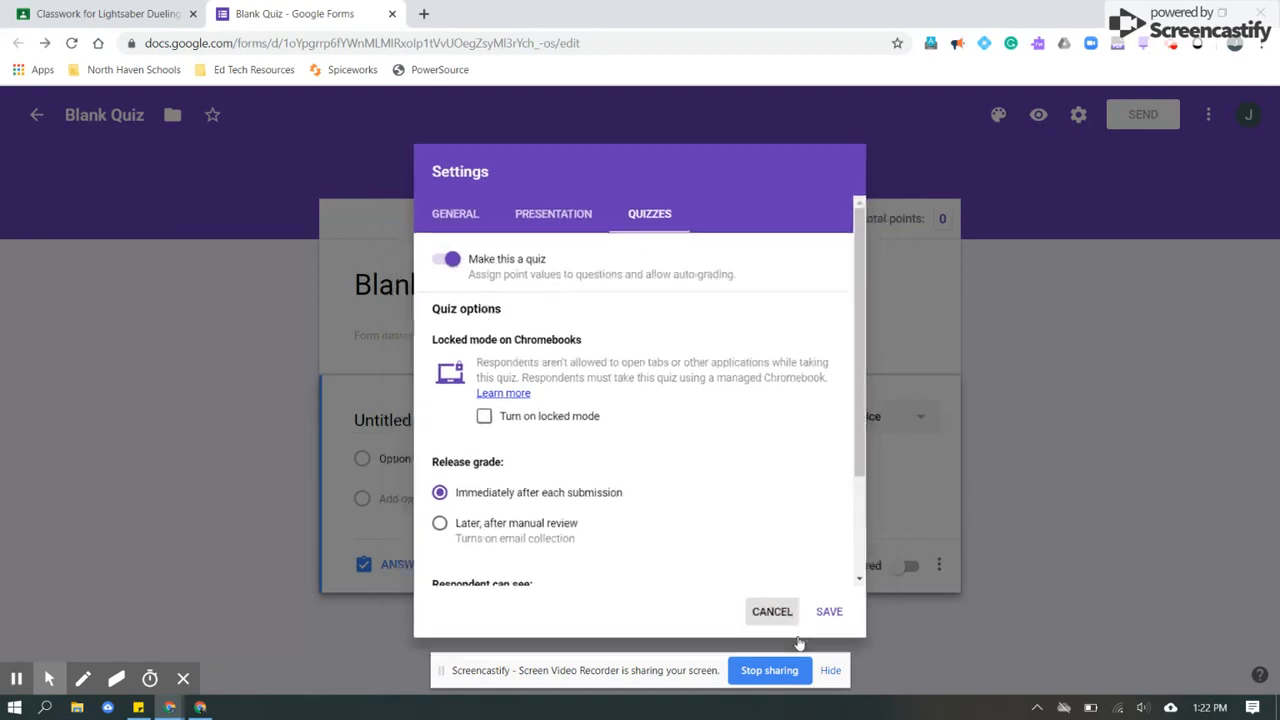
click(393, 15)
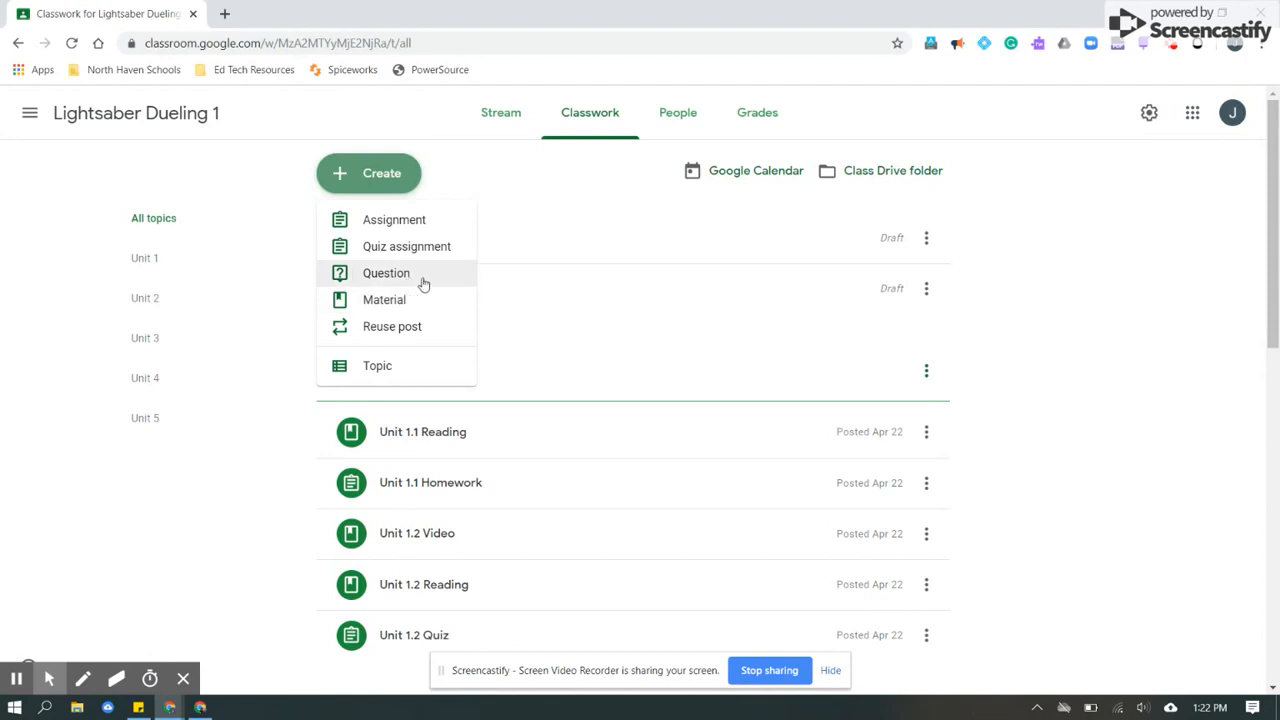
- Create a new question post asking "What do you think about...?"
click(423, 285)
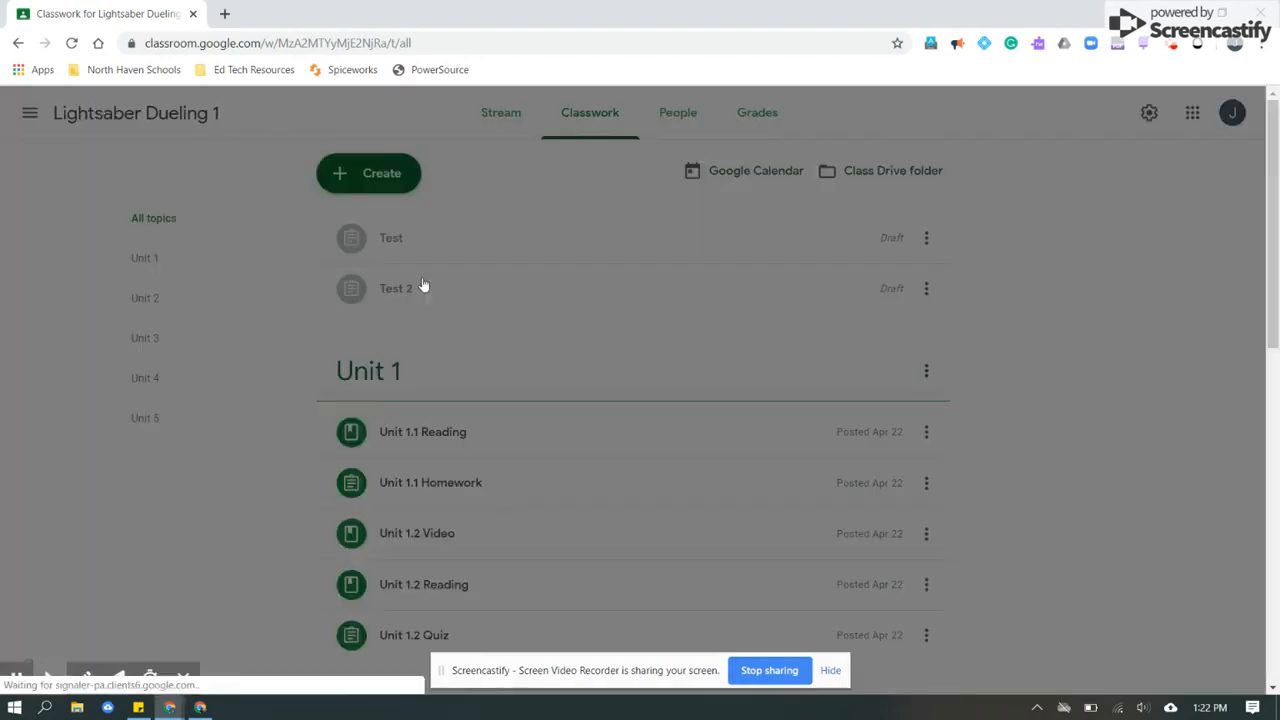
text(W)
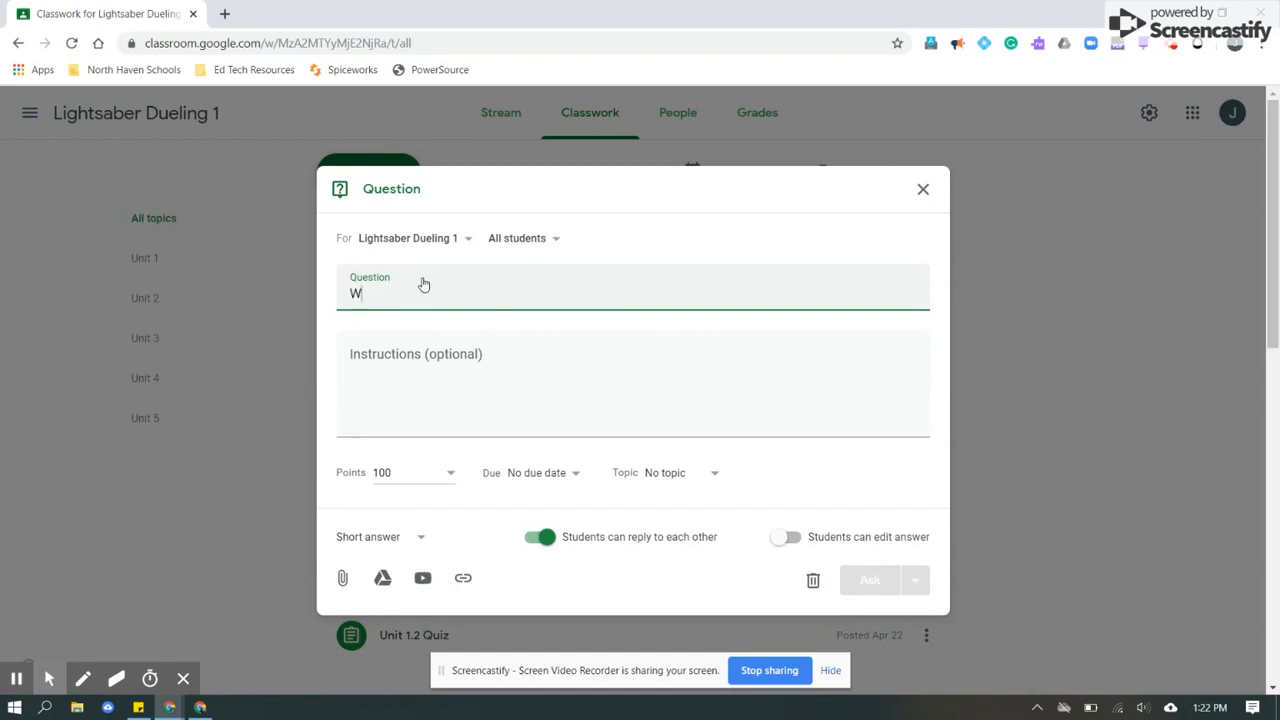
text(hat d)
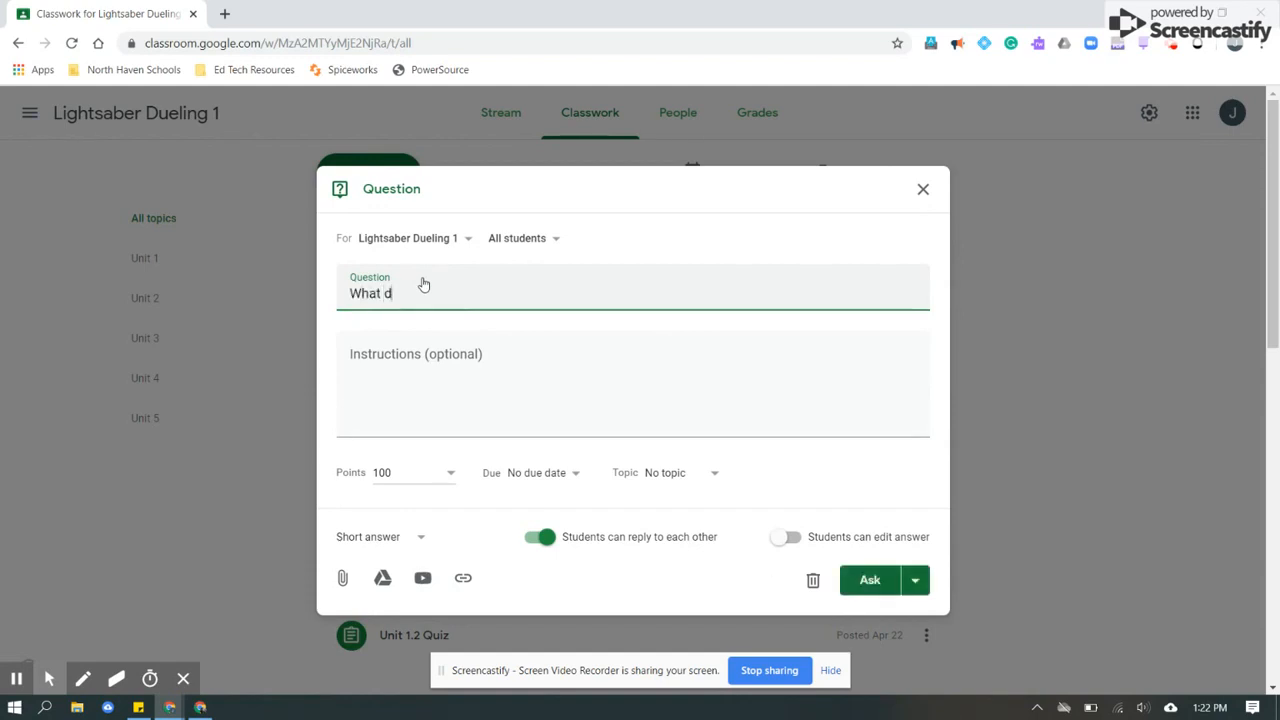
text(o you think about...?)
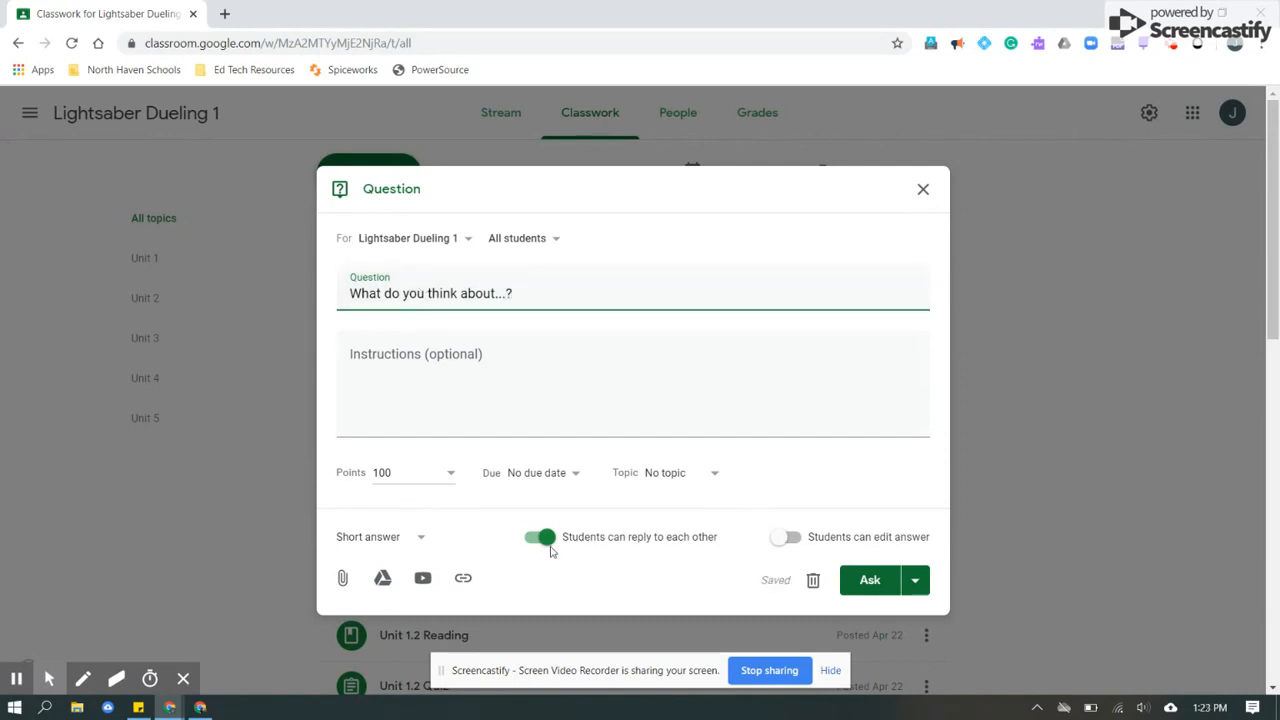
- Try the multiple choice question type and student answer editing, restoring short answer with editing off
click(420, 541)
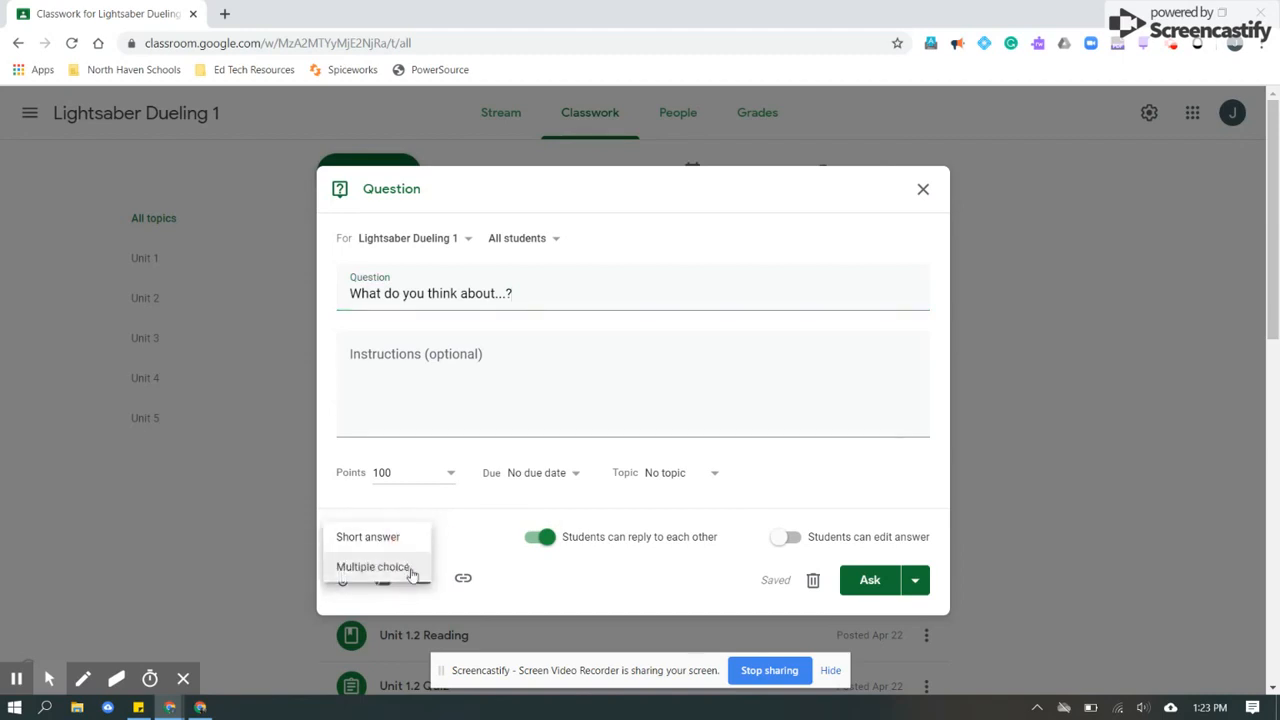
click(411, 568)
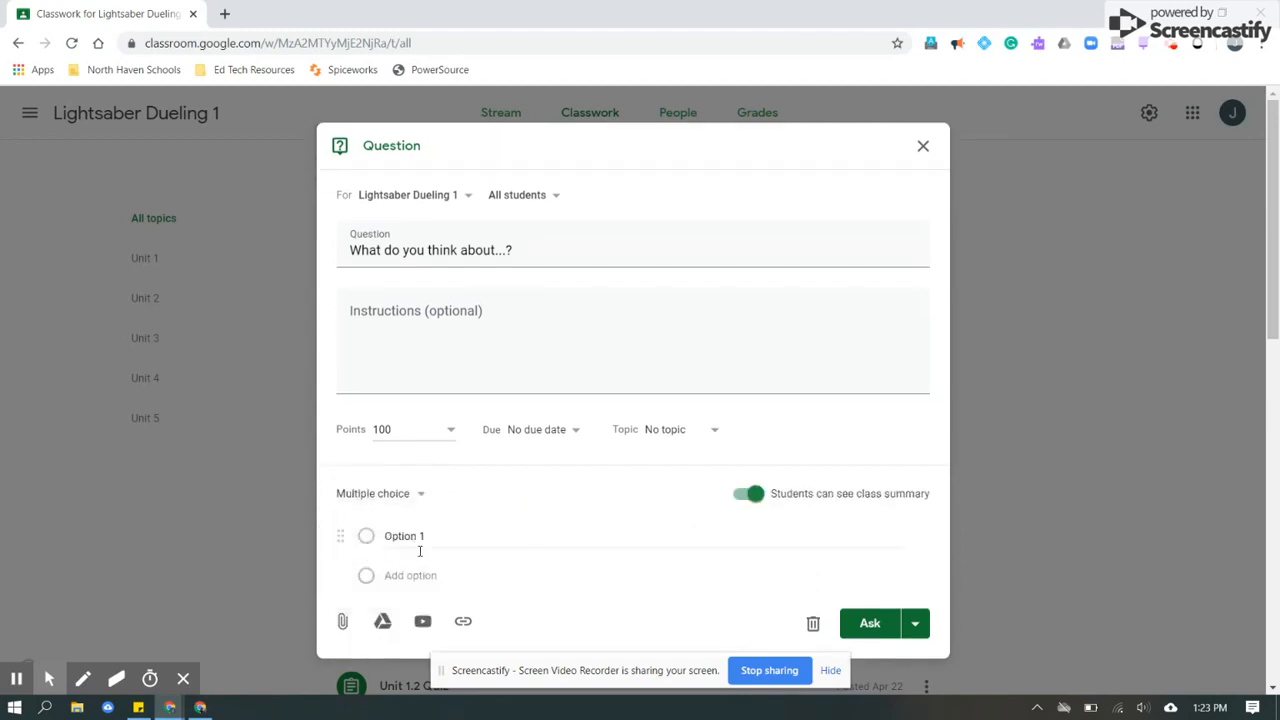
click(420, 493)
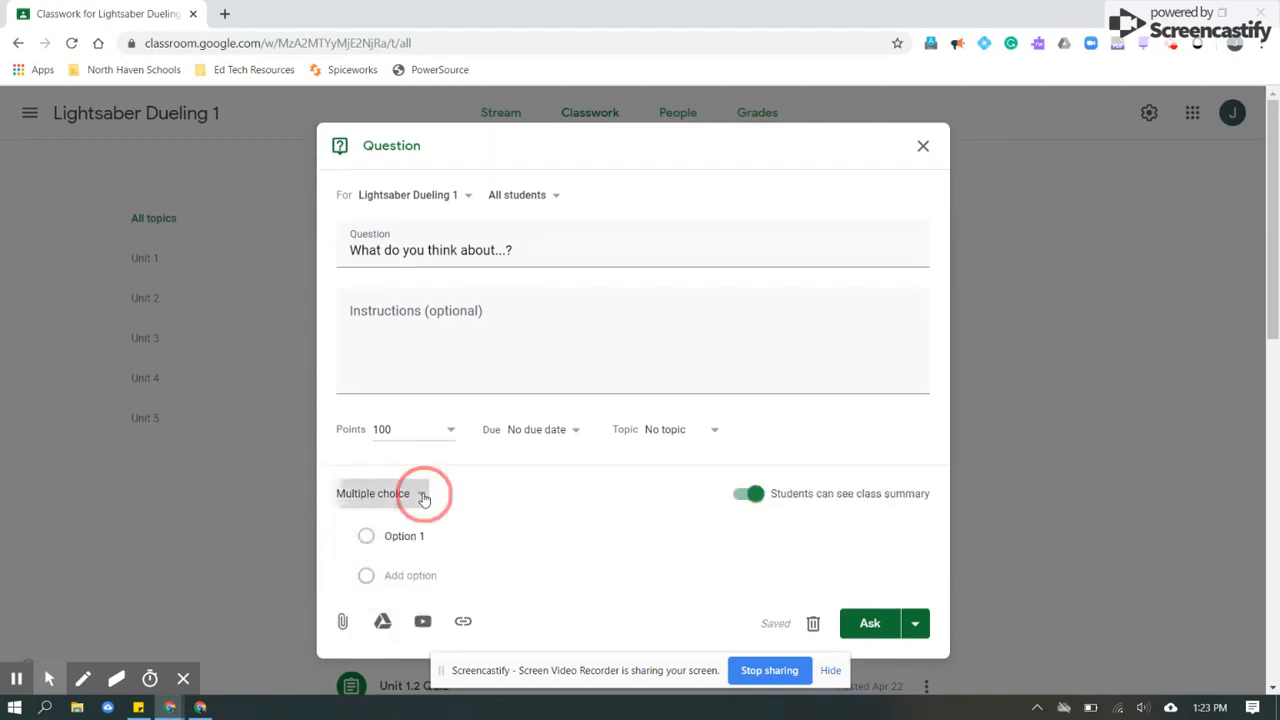
click(397, 462)
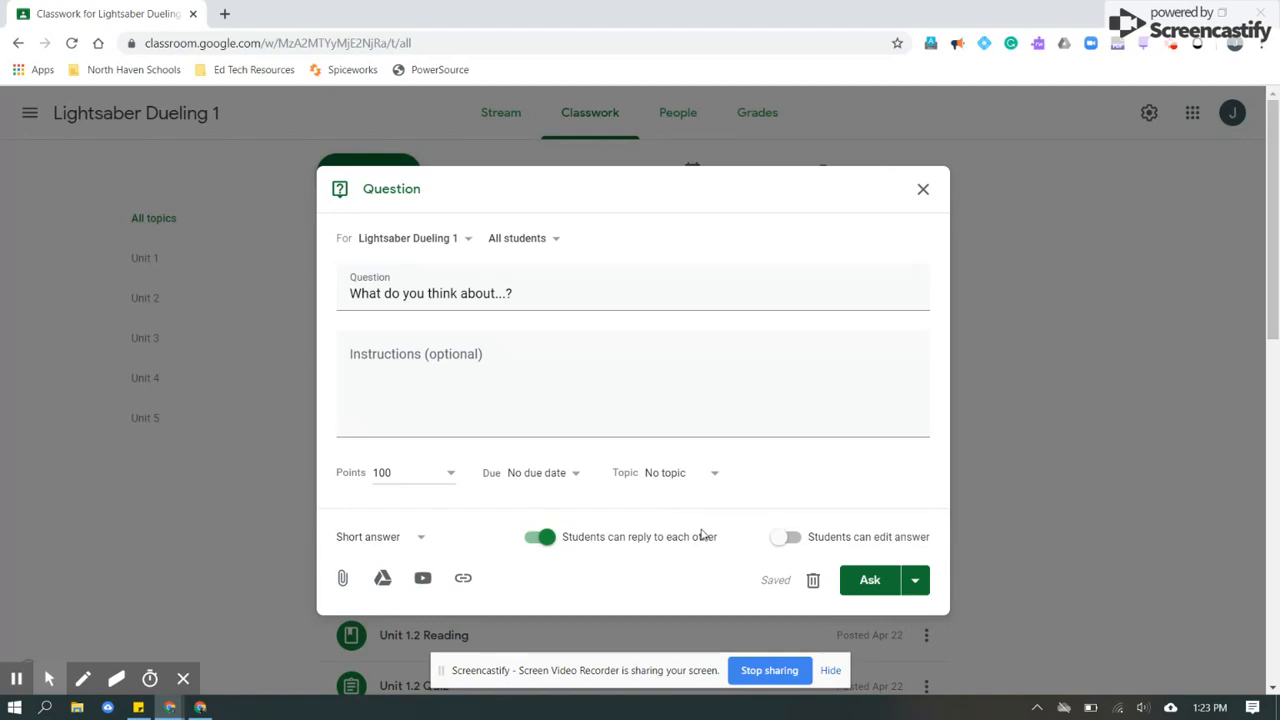
click(782, 546)
click(788, 542)
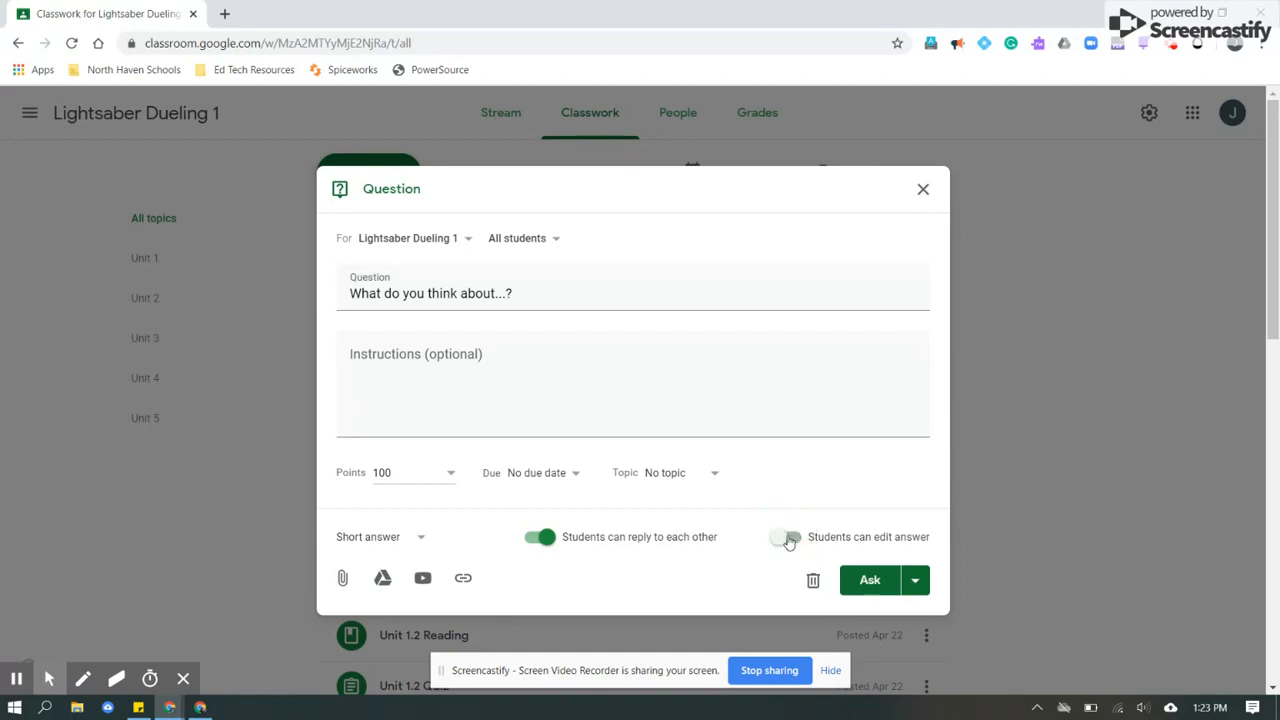
- Post the question to the class immediately
click(917, 578)
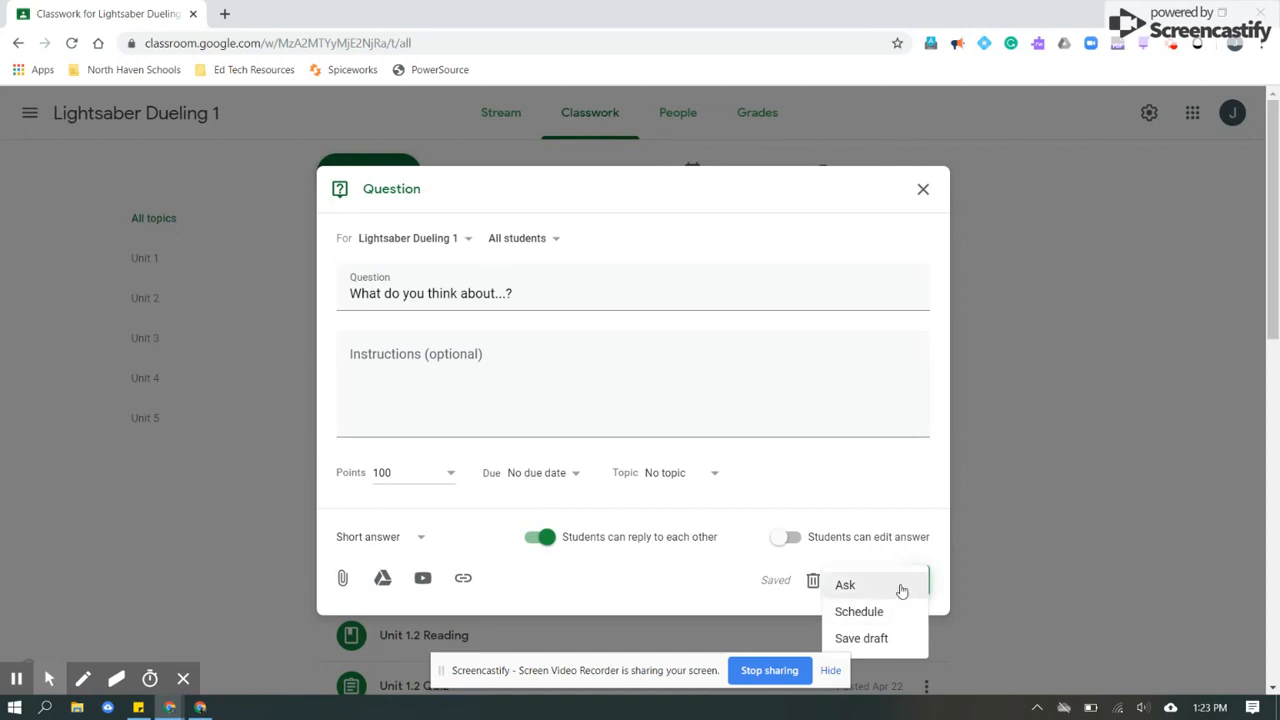
click(845, 585)
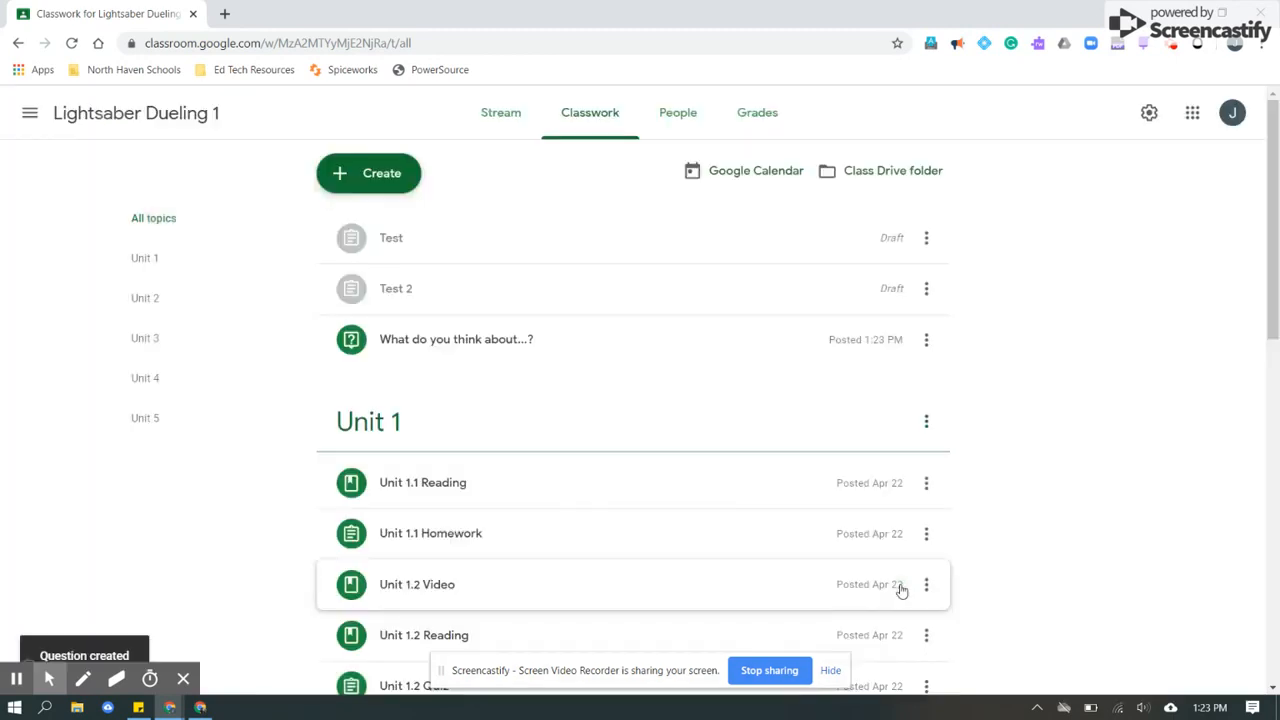
- Show the teacher and student windows side by side and post "What do you think about...?" as an announcement to all students in the Stream
double_click(818, 12)
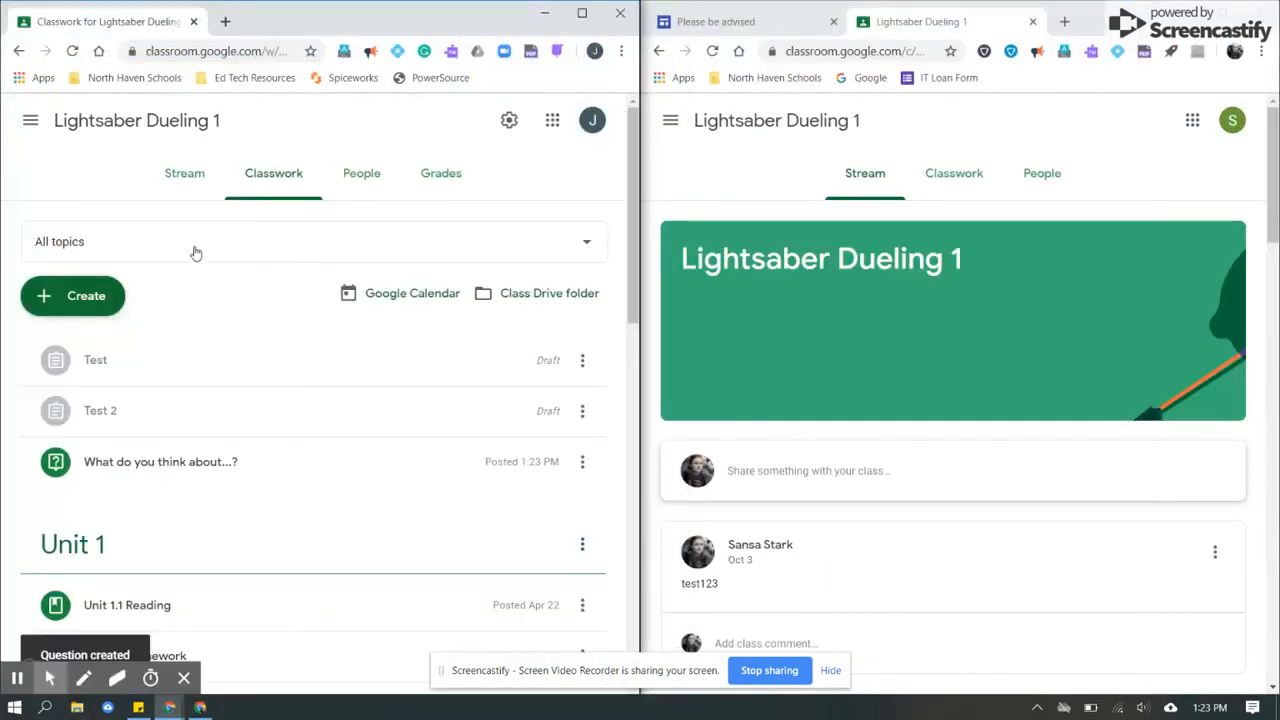
click(178, 186)
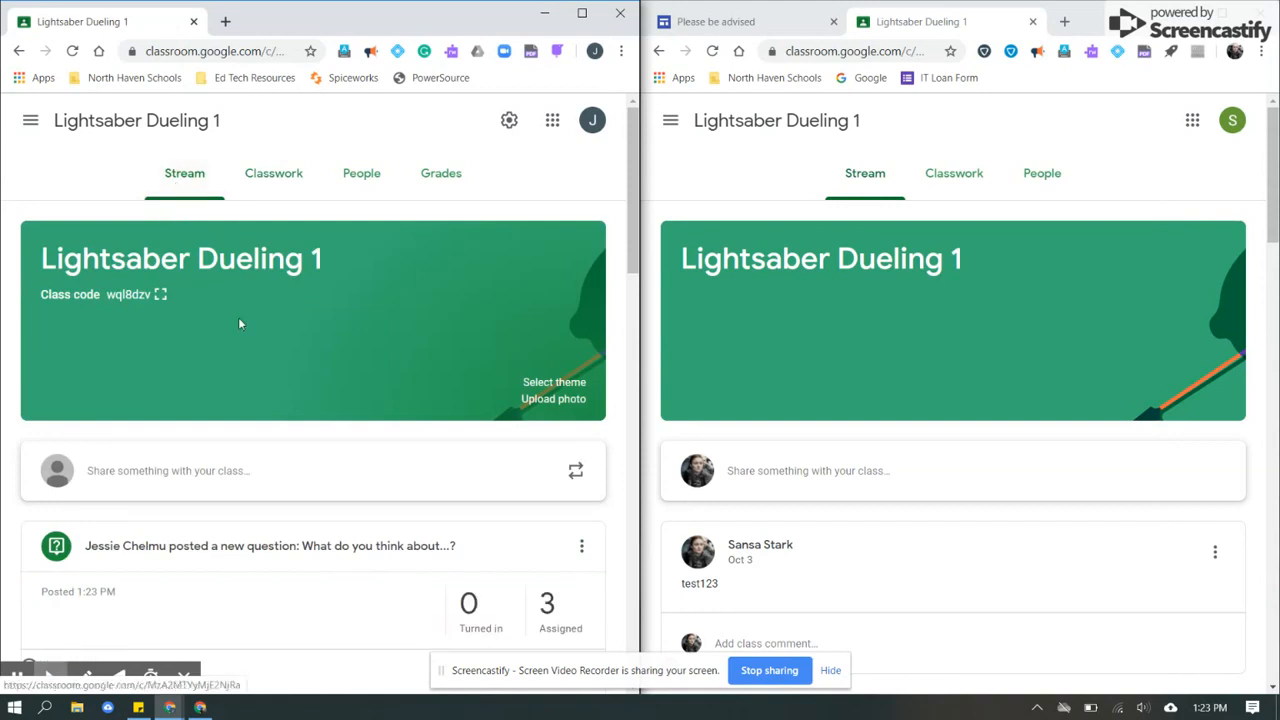
scroll(266, 380, down, 2)
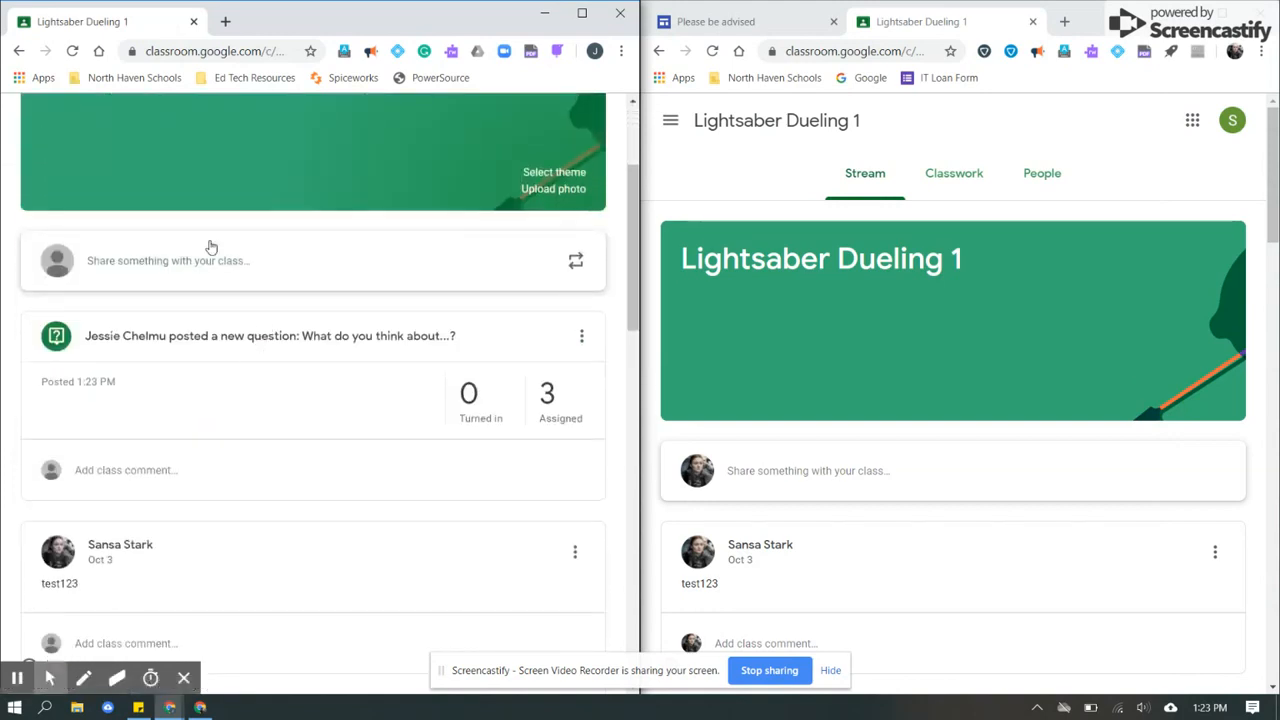
click(210, 272)
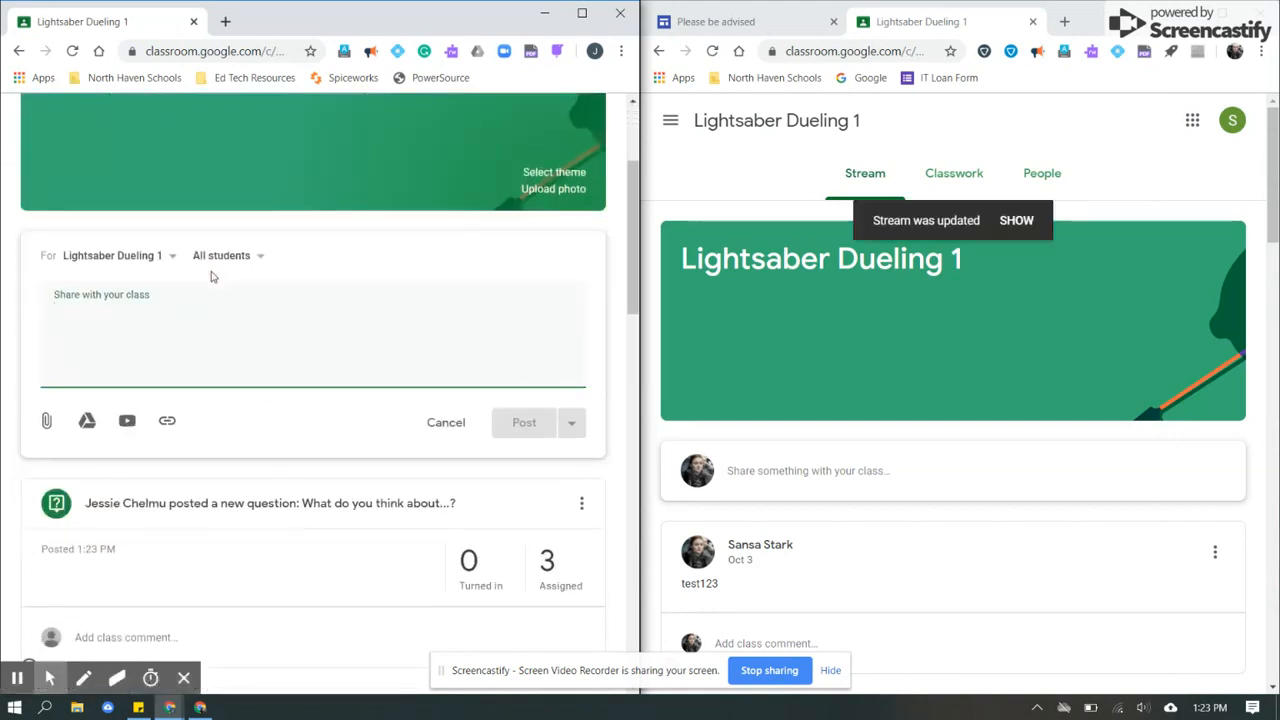
text(What do yo)
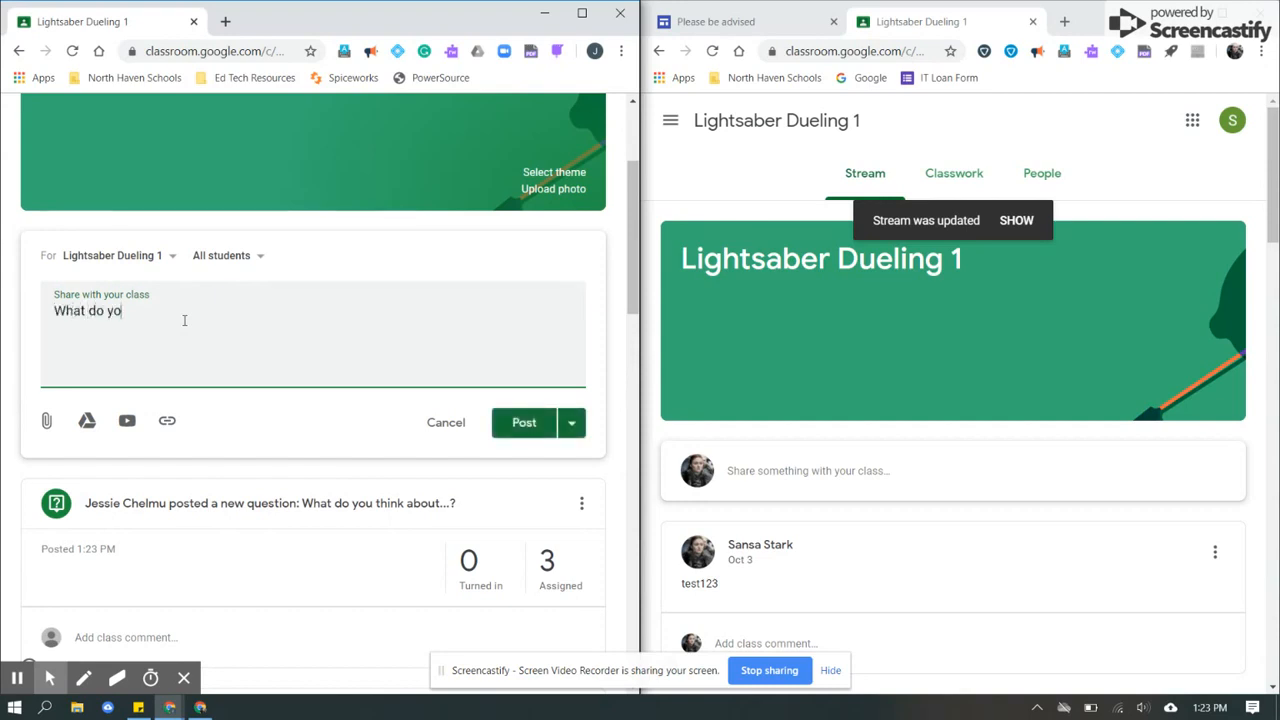
text(u think about...?)
click(535, 430)
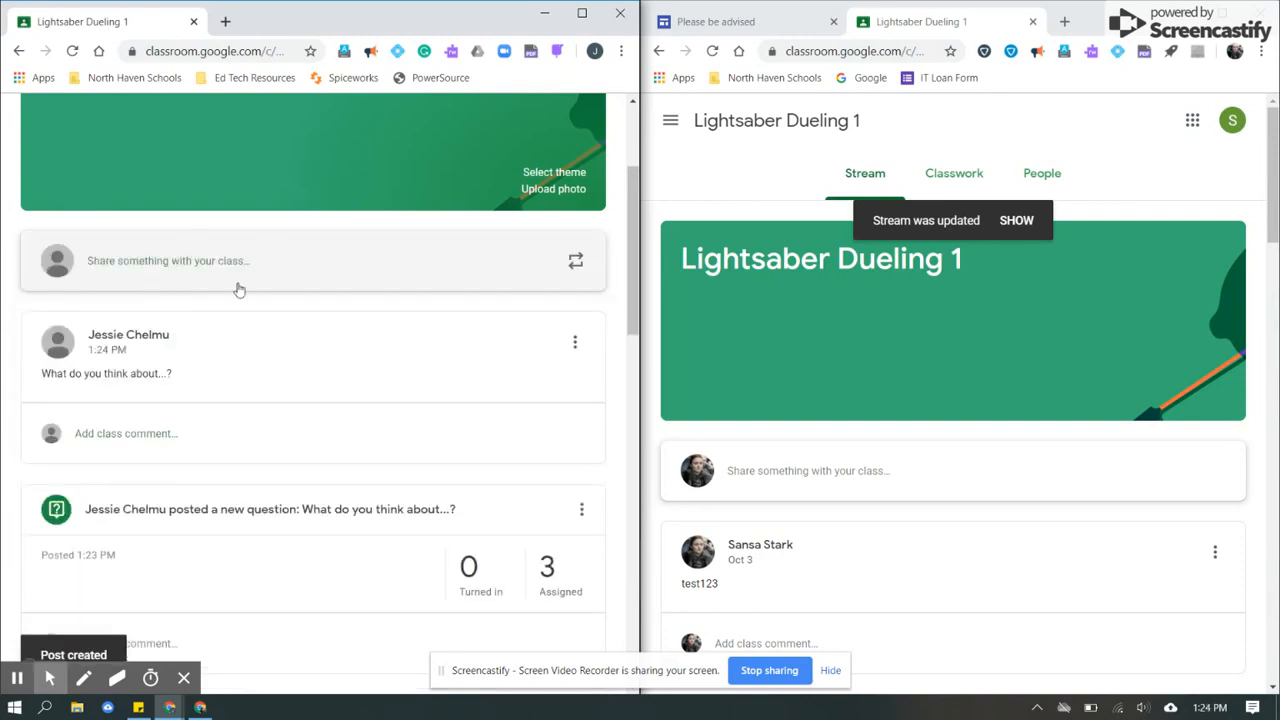
- Reload the student's Stream and compare the announcement's class comment field with the question's answer field
click(713, 50)
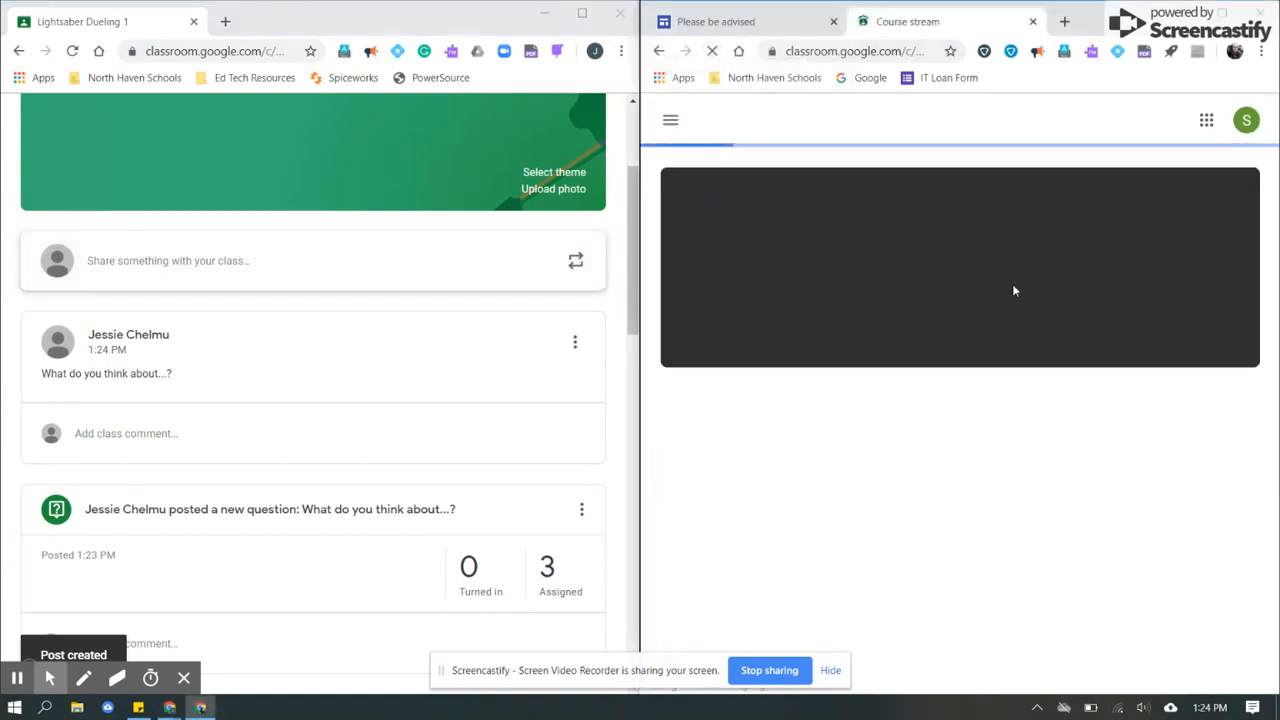
scroll(1010, 343, down, 3)
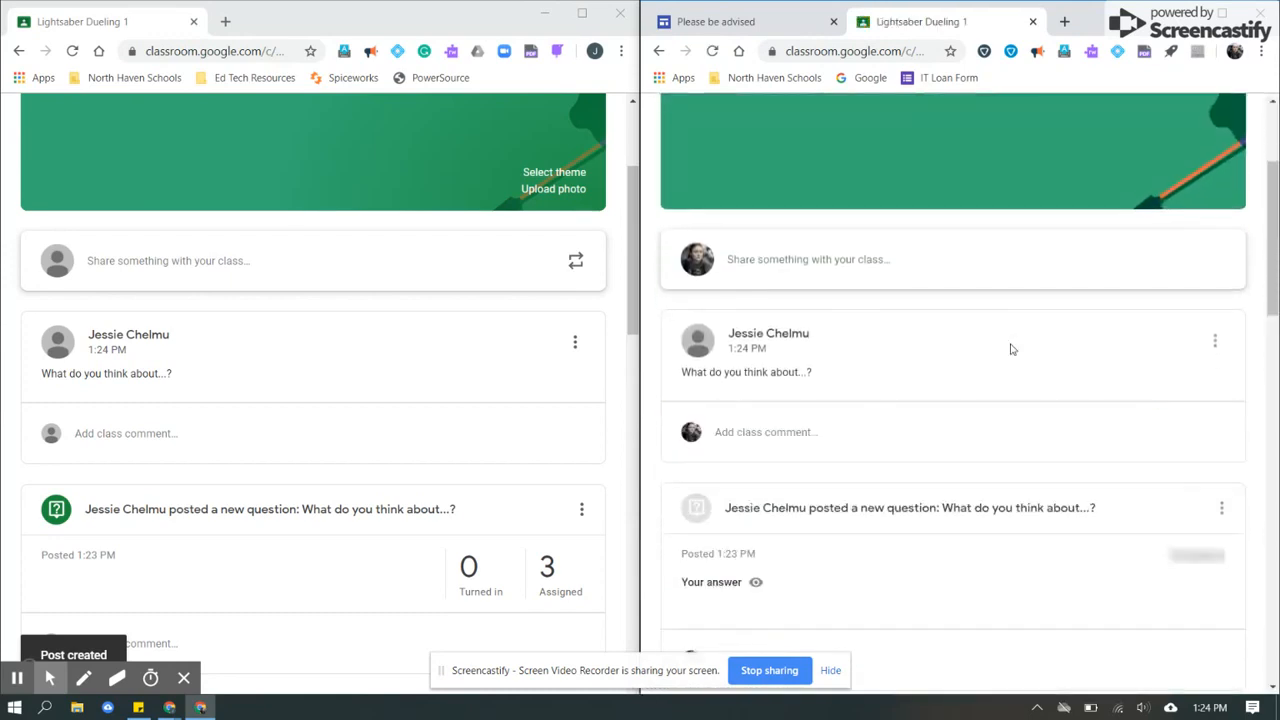
scroll(1011, 345, up, 1)
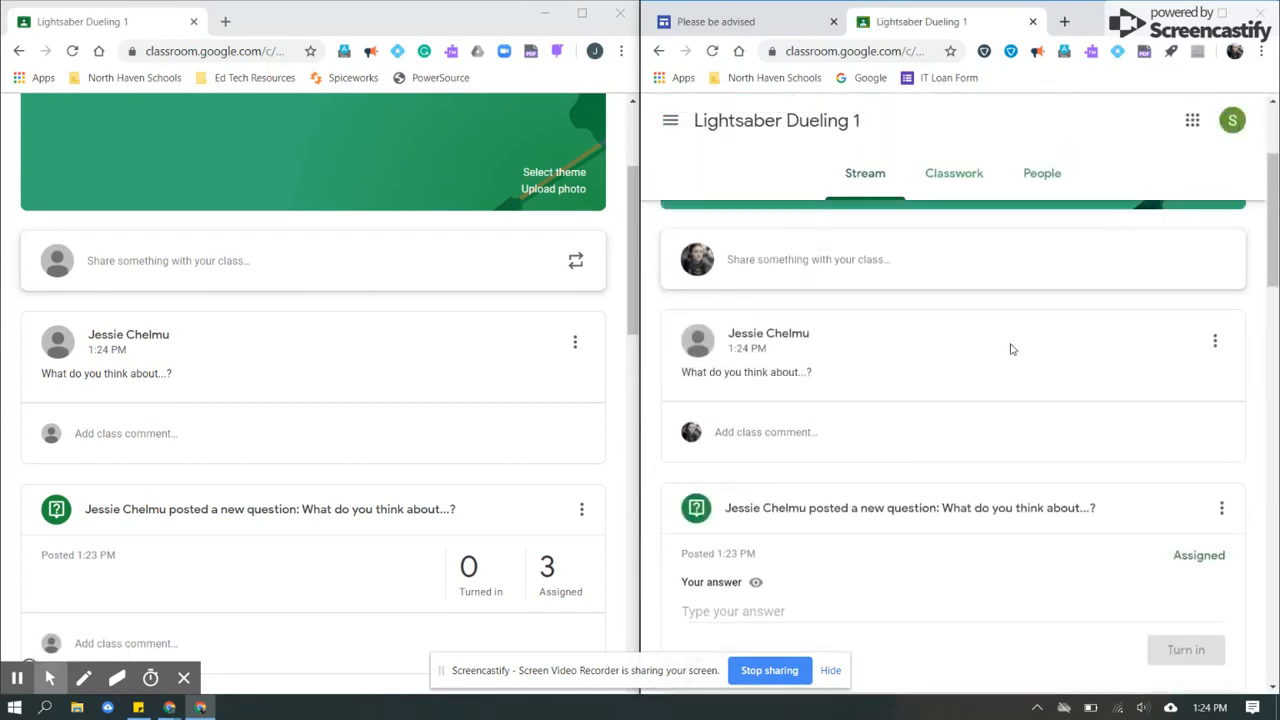
scroll(1010, 349, down, 1)
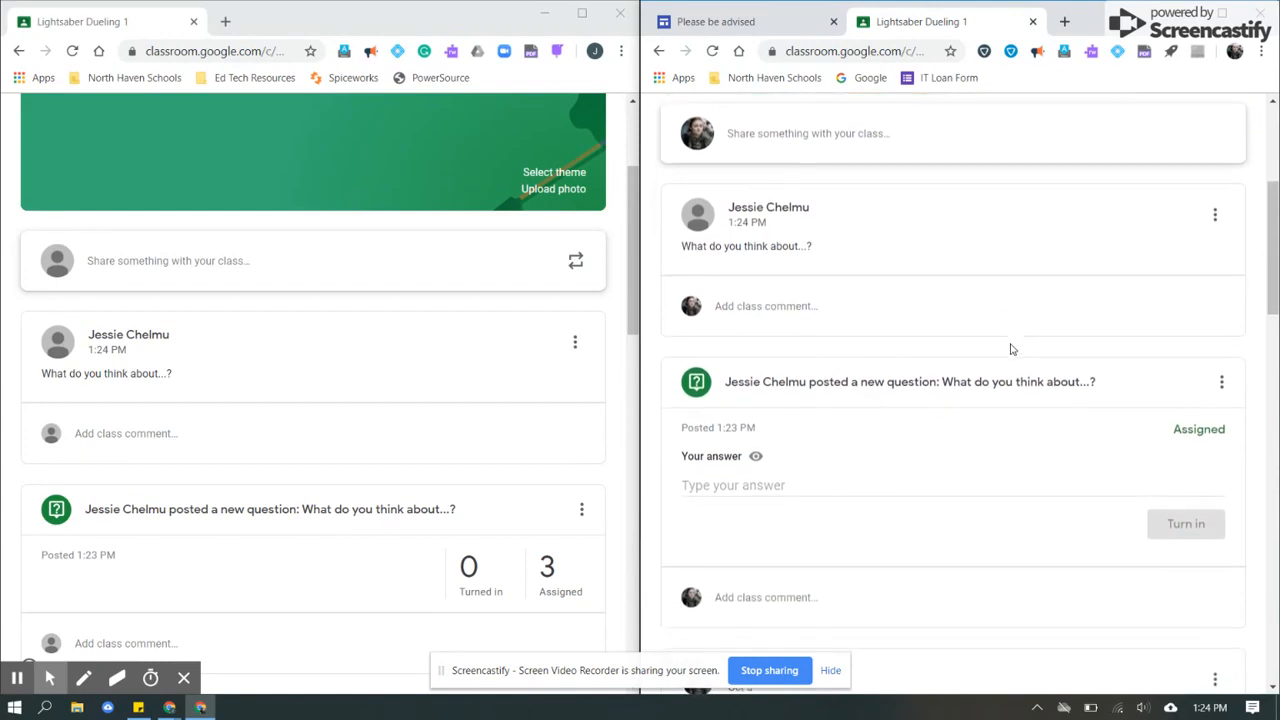
click(763, 308)
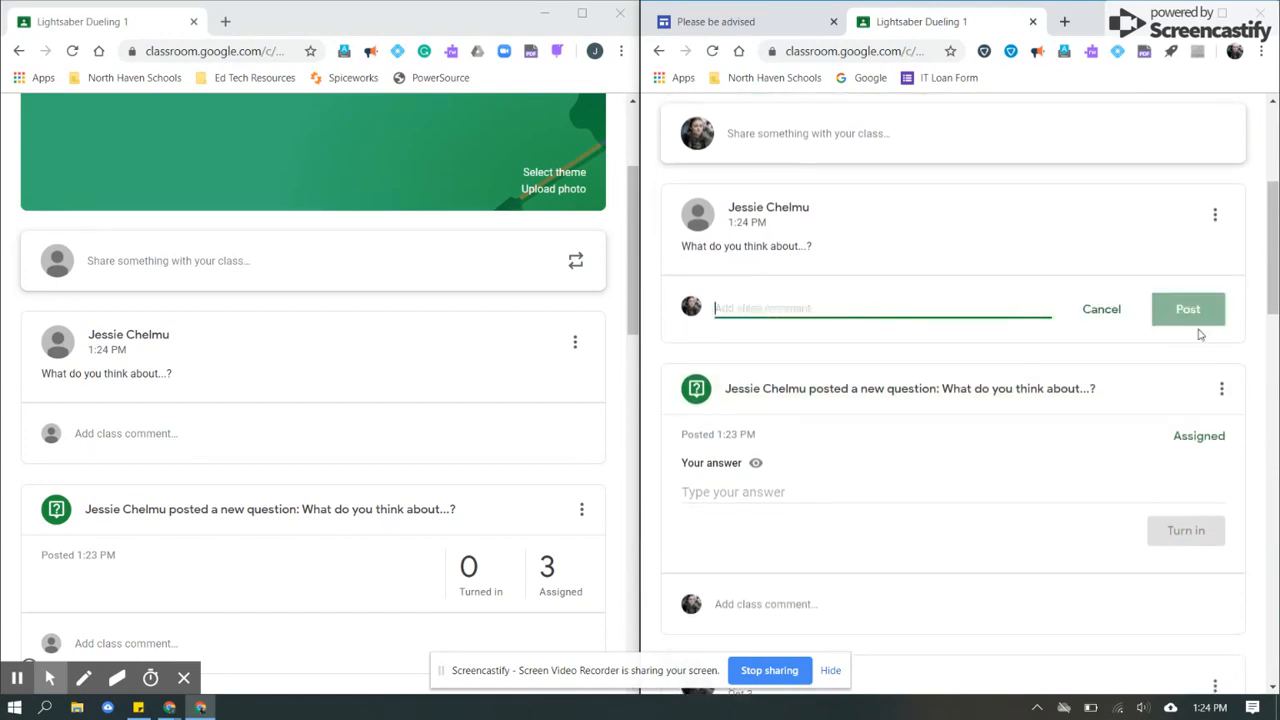
click(731, 493)
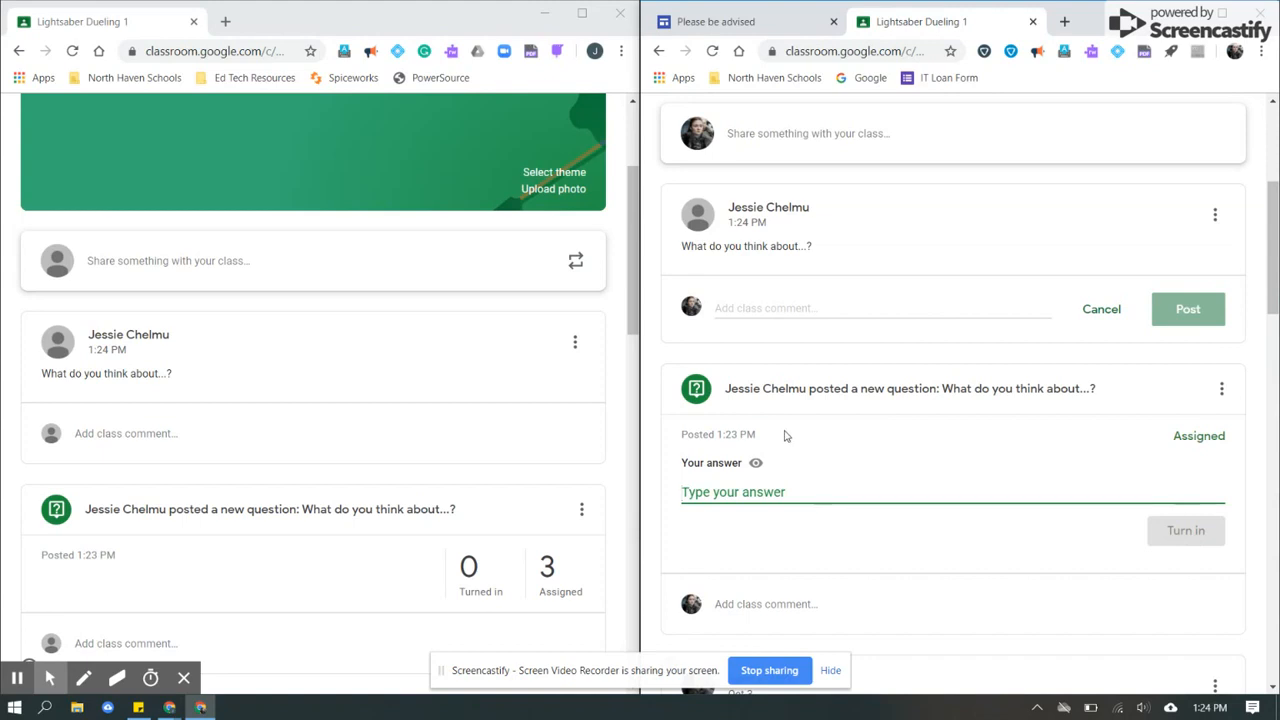
- Create a new material titled "Test" on the teacher's Classwork page
scroll(295, 292, up, 2)
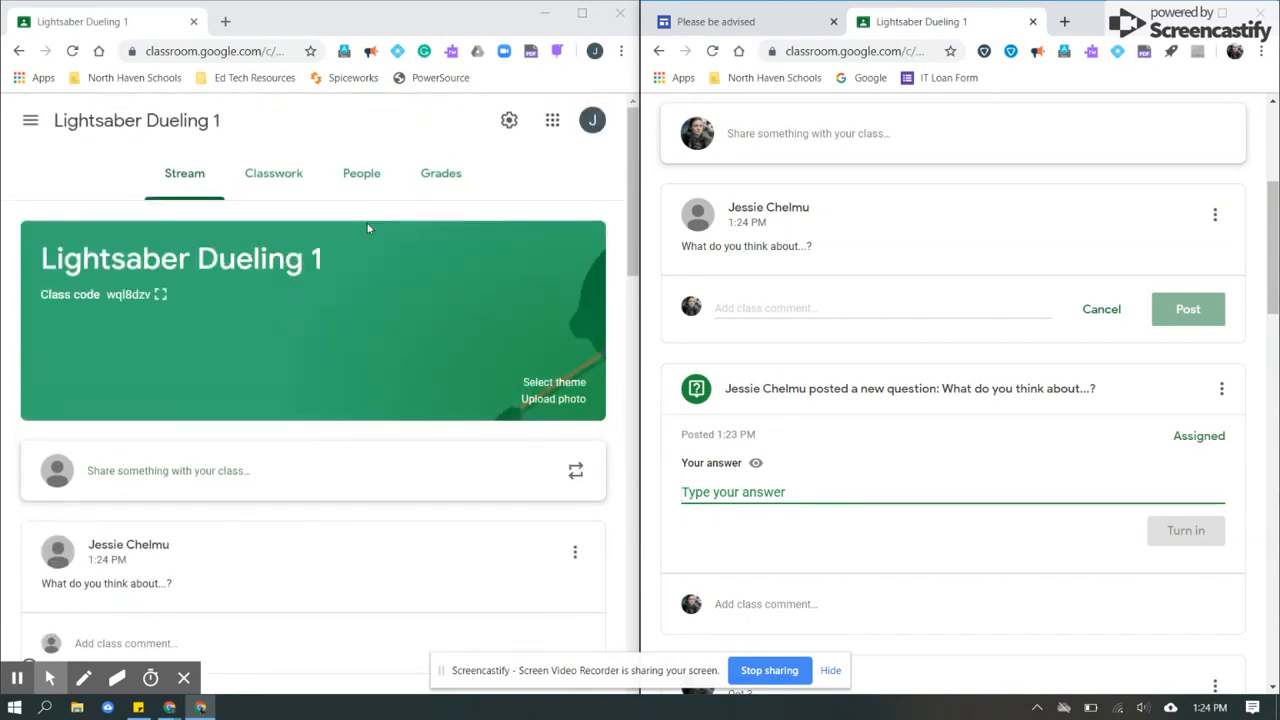
click(280, 174)
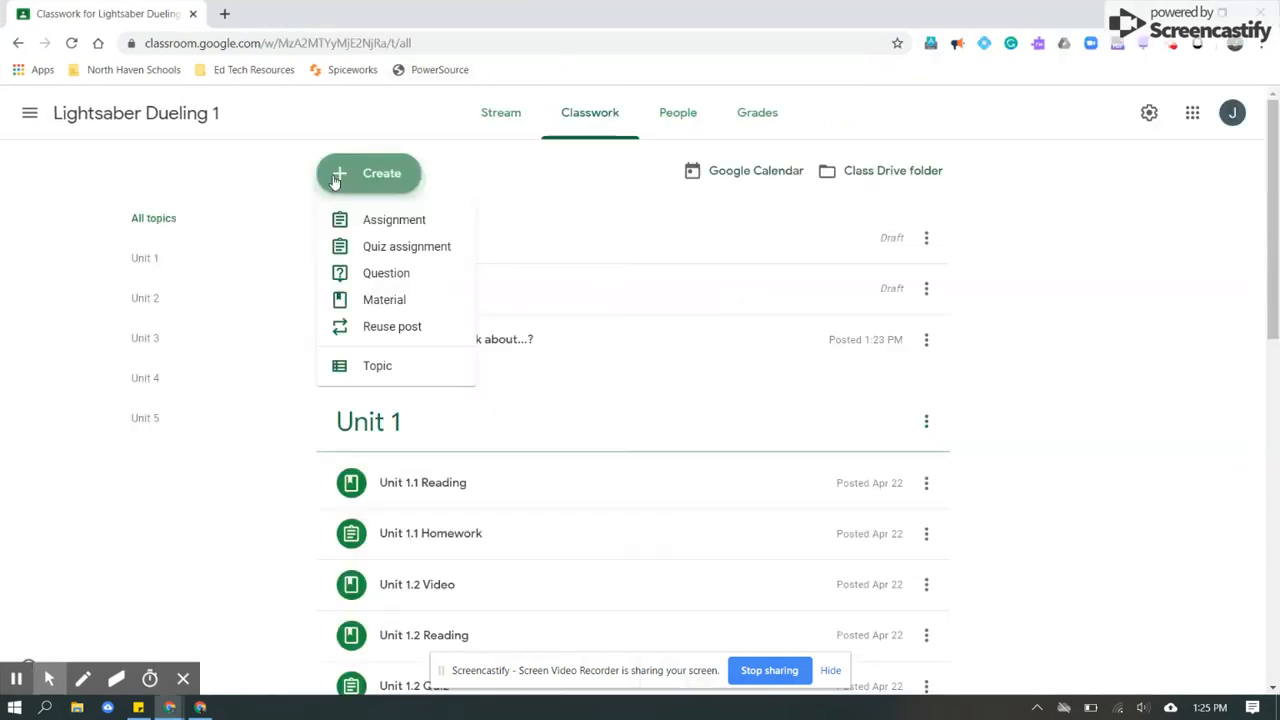
click(408, 305)
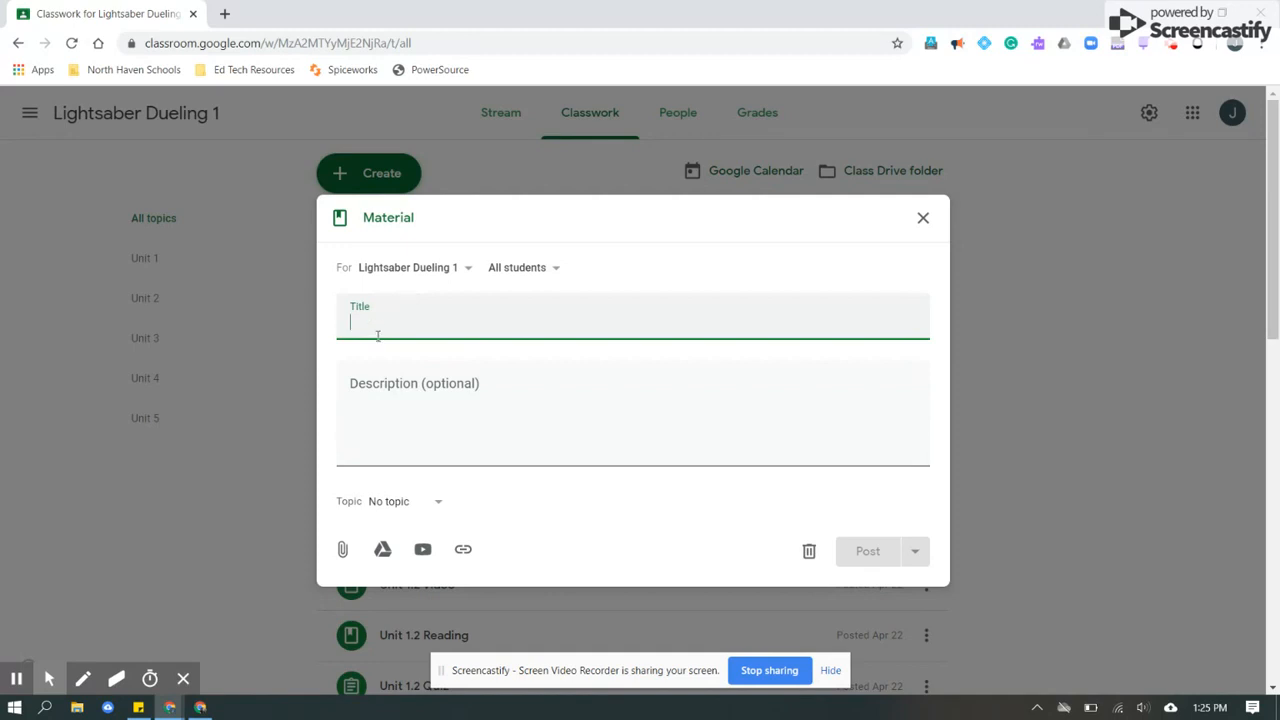
text(Test)
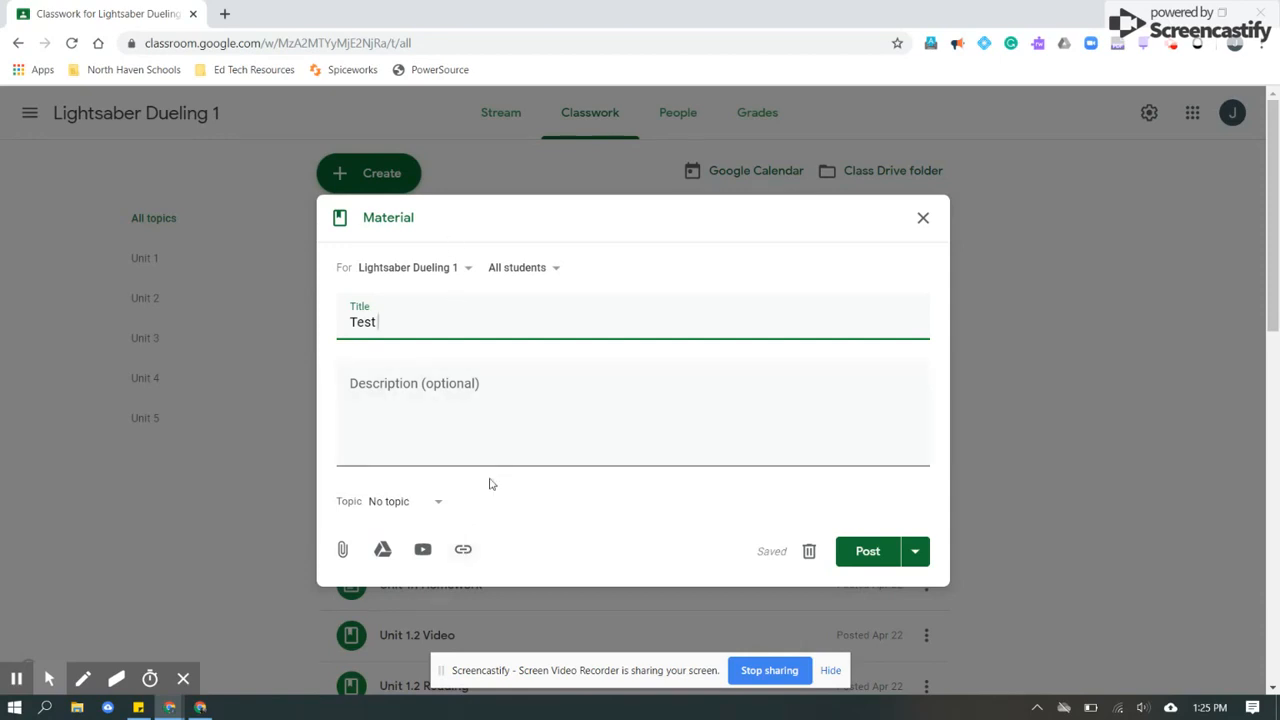
- Review the material's posting options and available topics without choosing any, and close the form
click(919, 565)
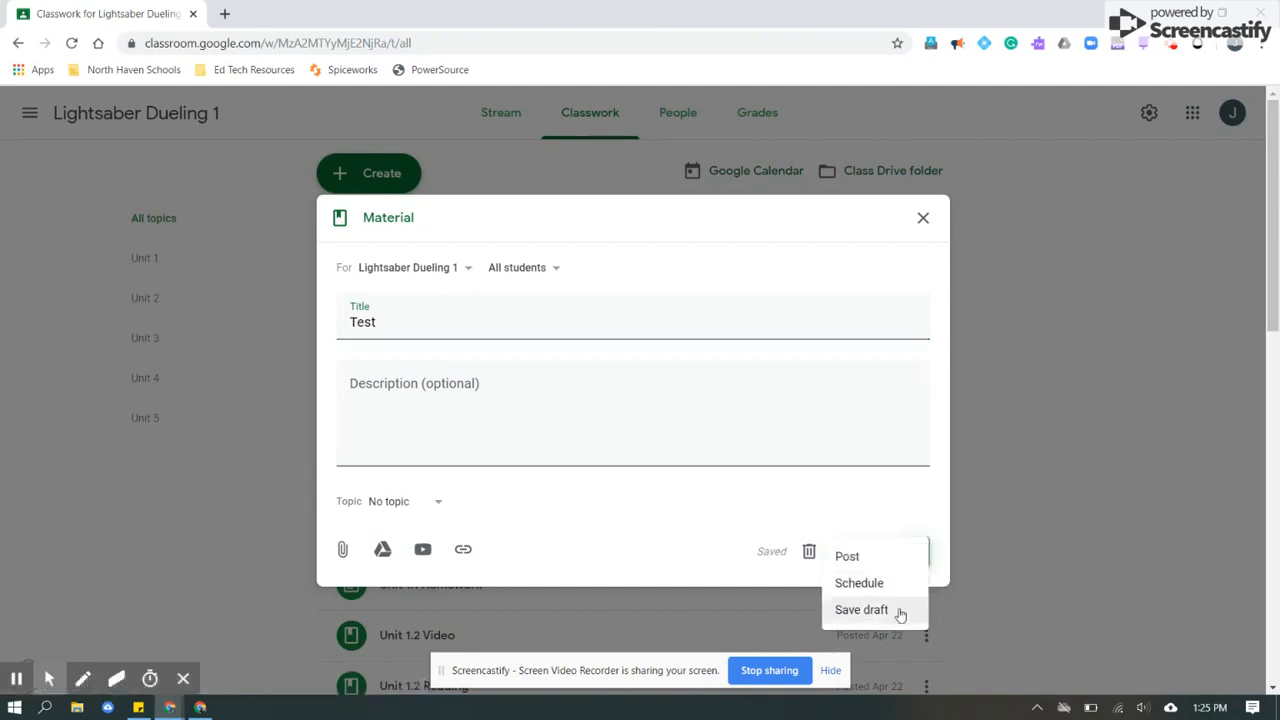
click(677, 566)
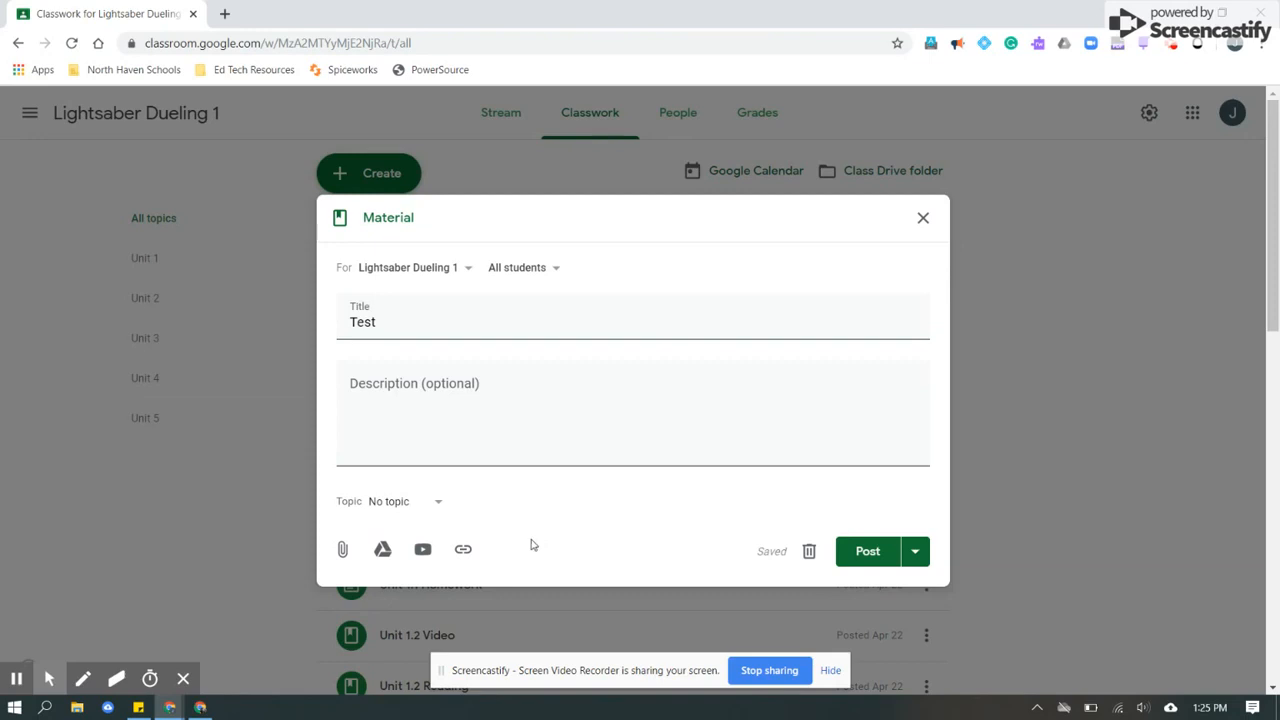
click(436, 502)
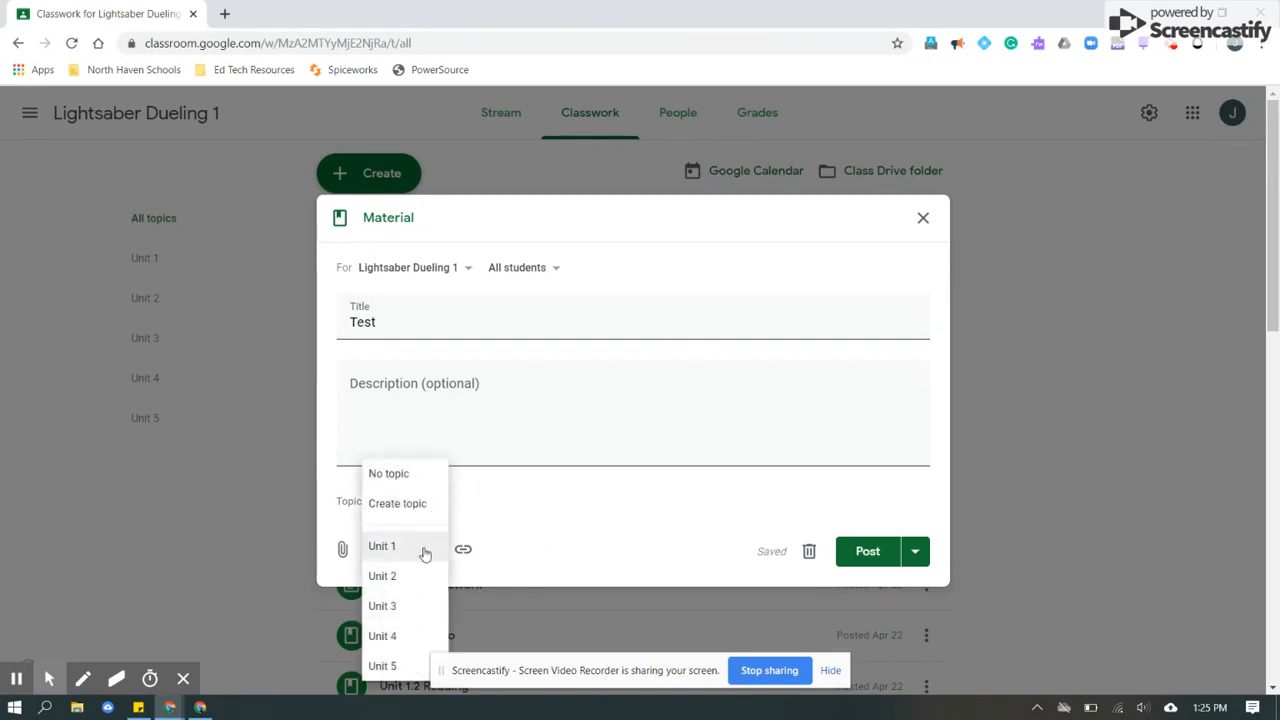
click(601, 568)
click(923, 217)
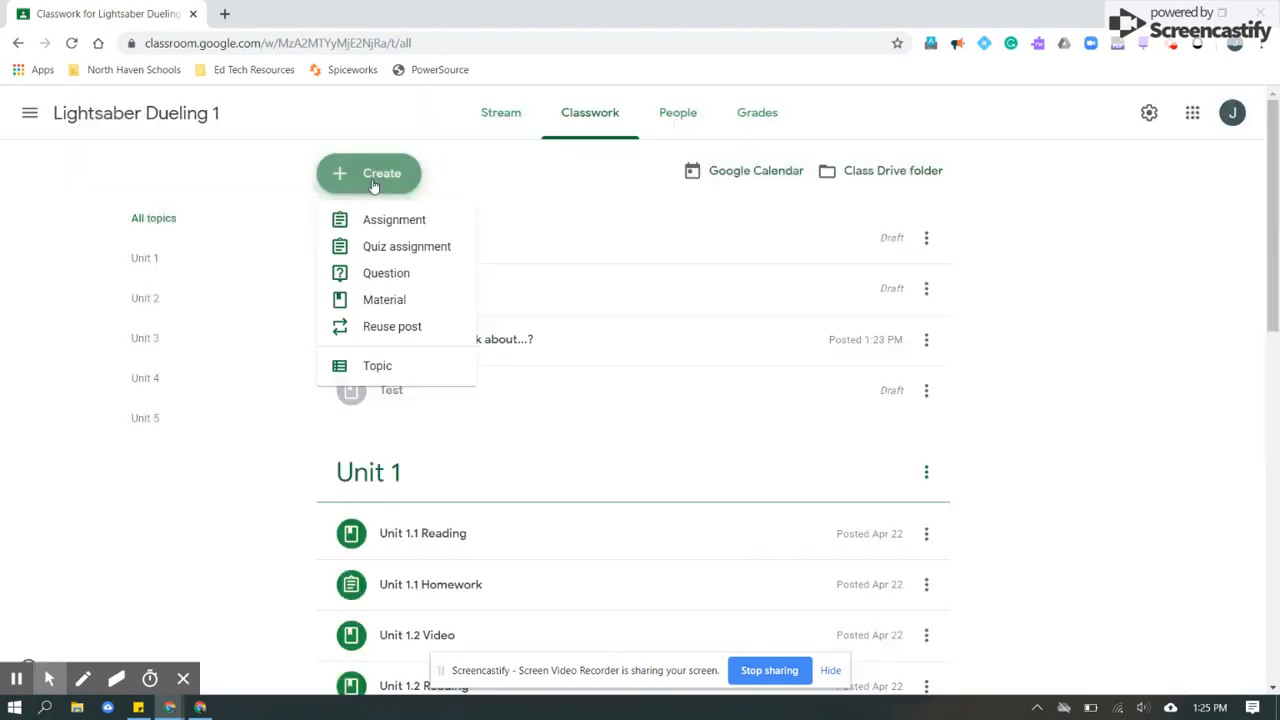
- Reuse the "Adjective and Adverb Practice" post from the How to Train your Direwolf class, creating new copies of all attachments
click(376, 334)
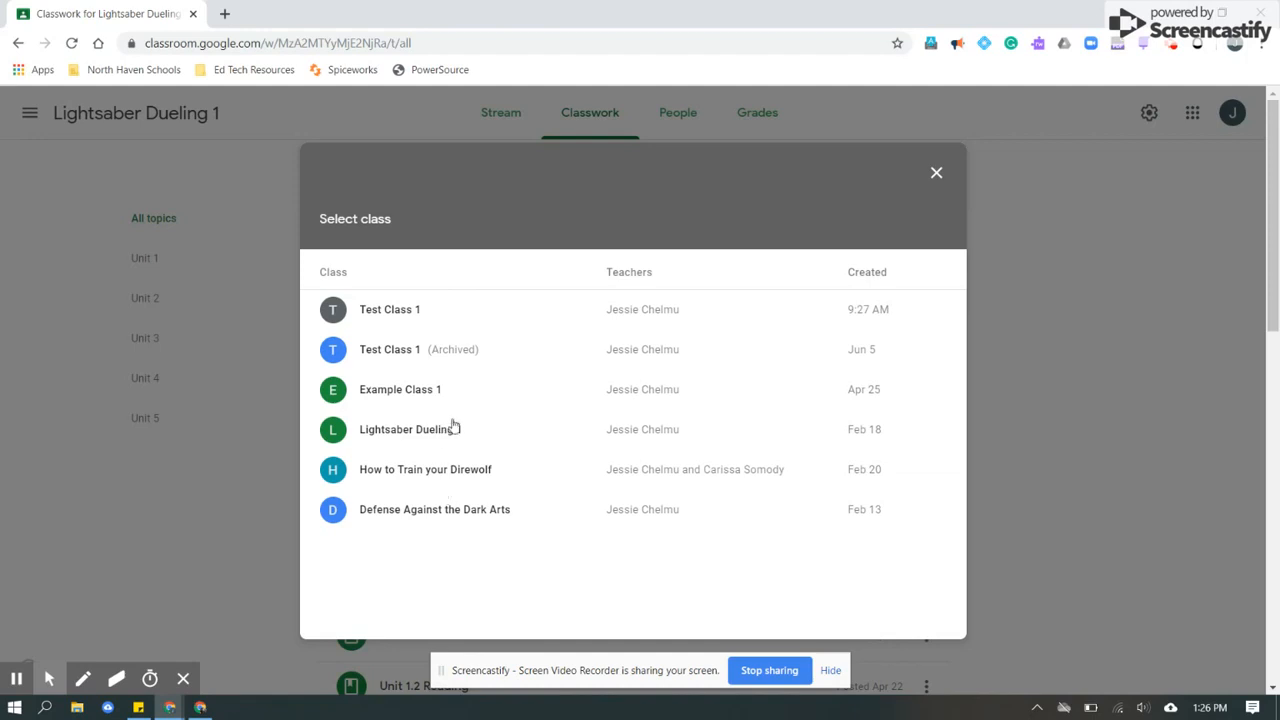
click(438, 472)
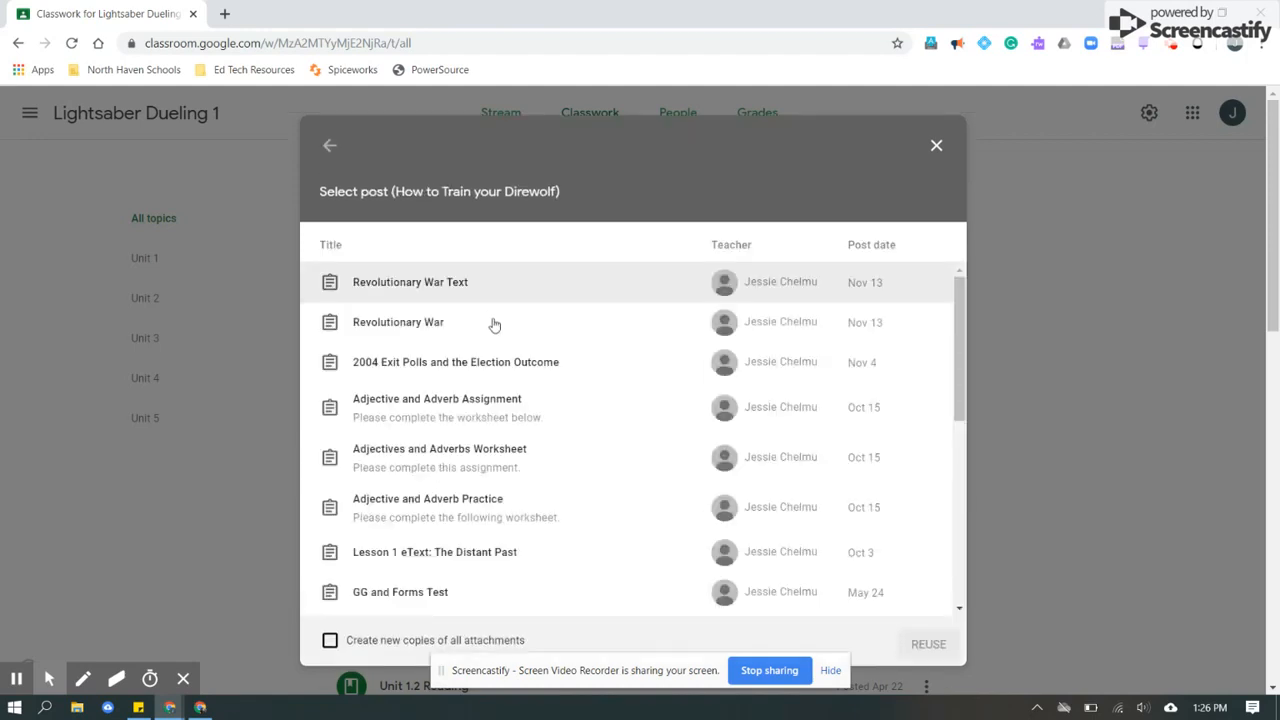
scroll(495, 334, down, 1)
scroll(495, 336, down, 1)
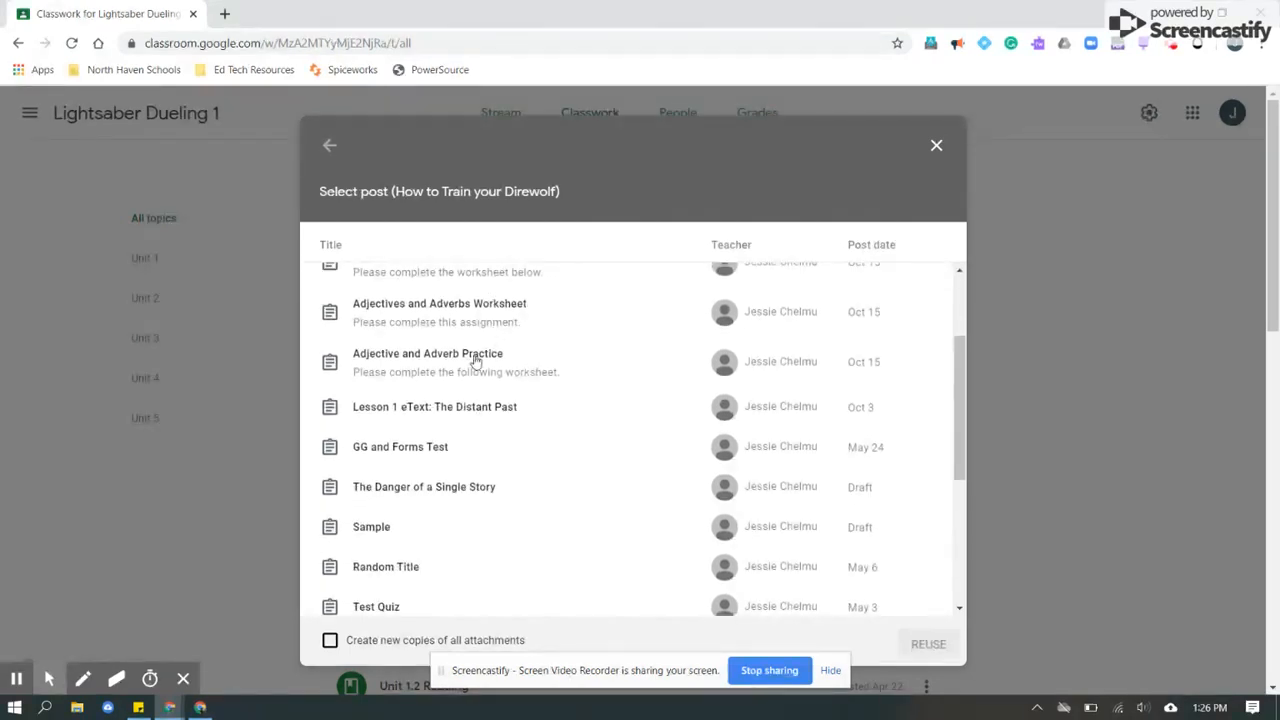
click(474, 358)
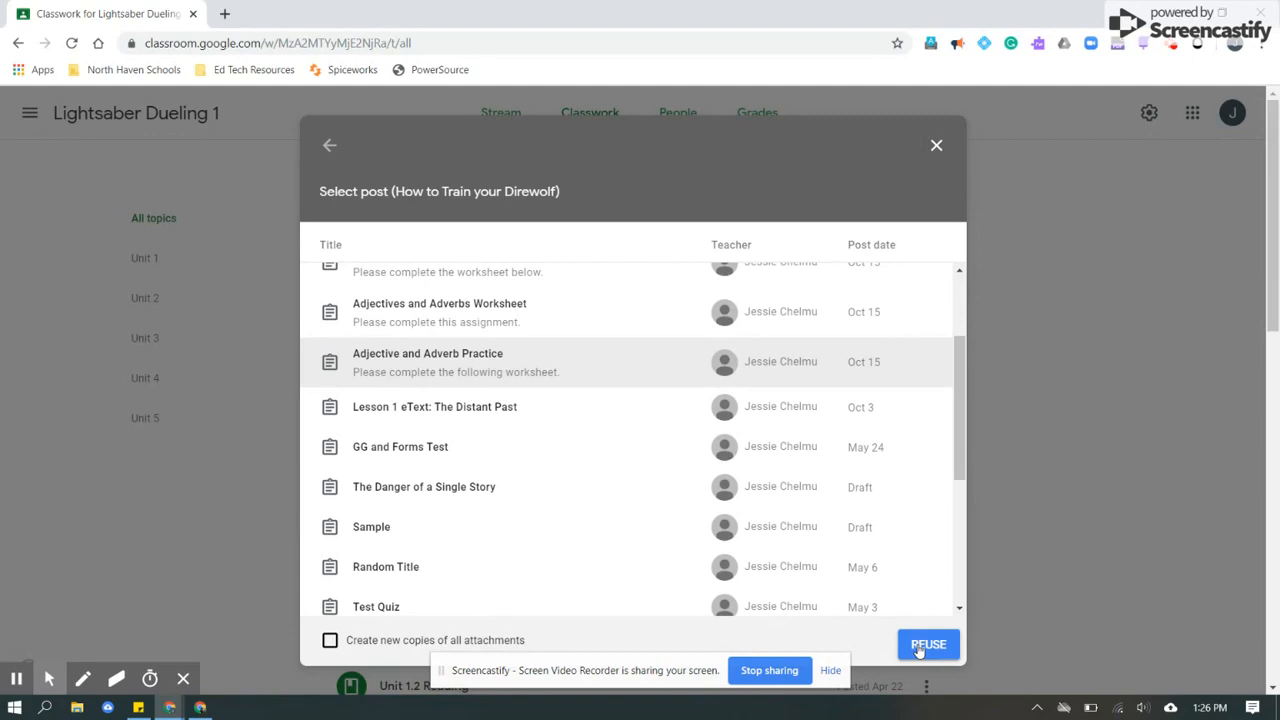
click(330, 642)
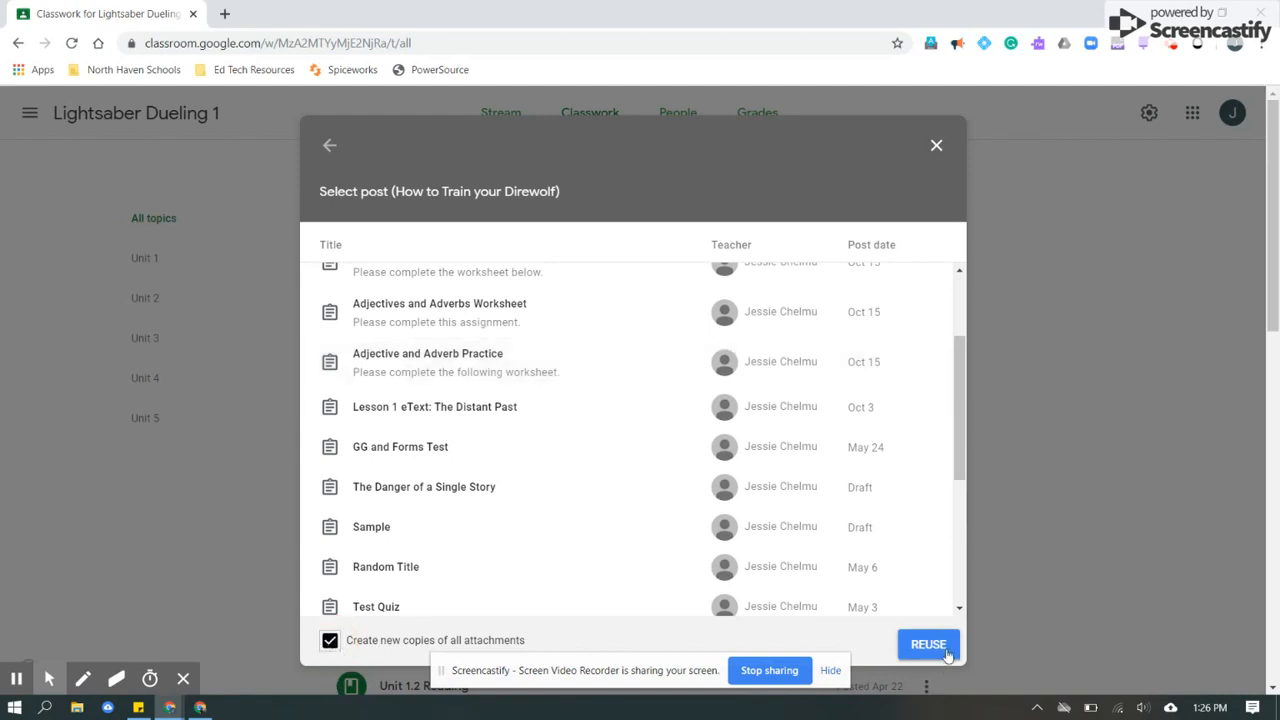
click(946, 652)
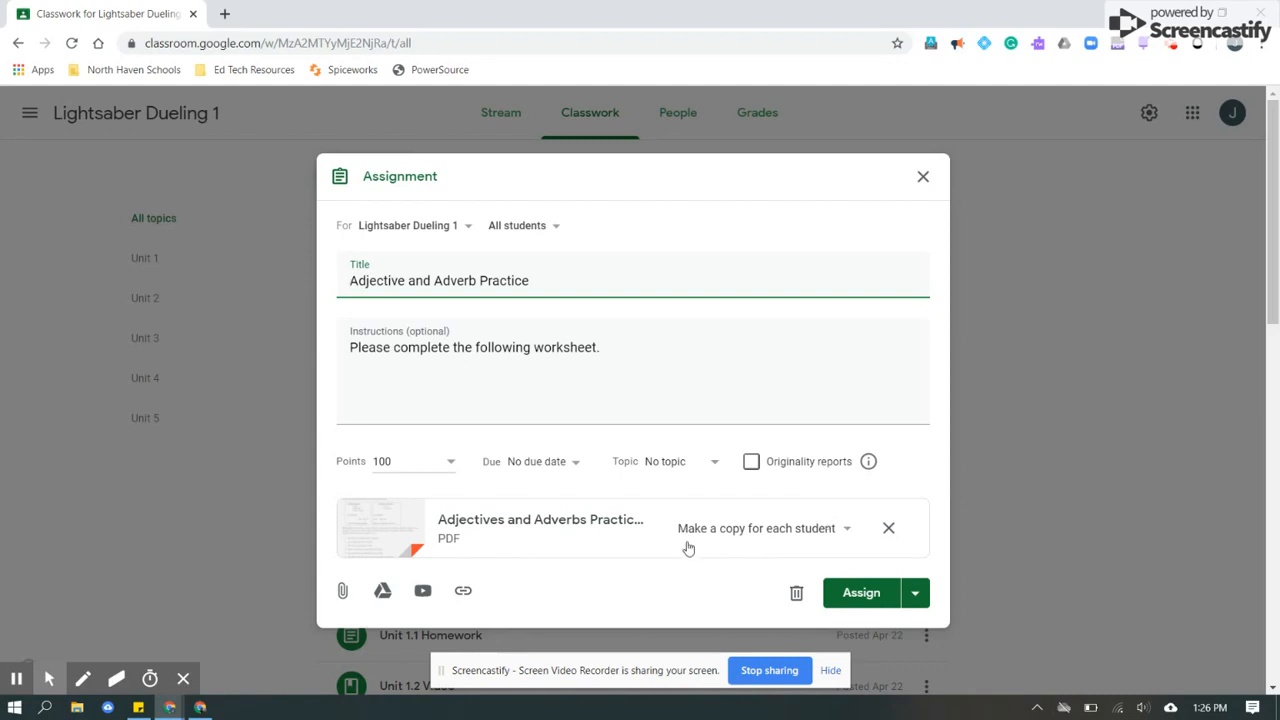
- Review the PDF attachment's sharing choices, keeping "Make a copy for each student", and open the assignment's posting options
click(848, 535)
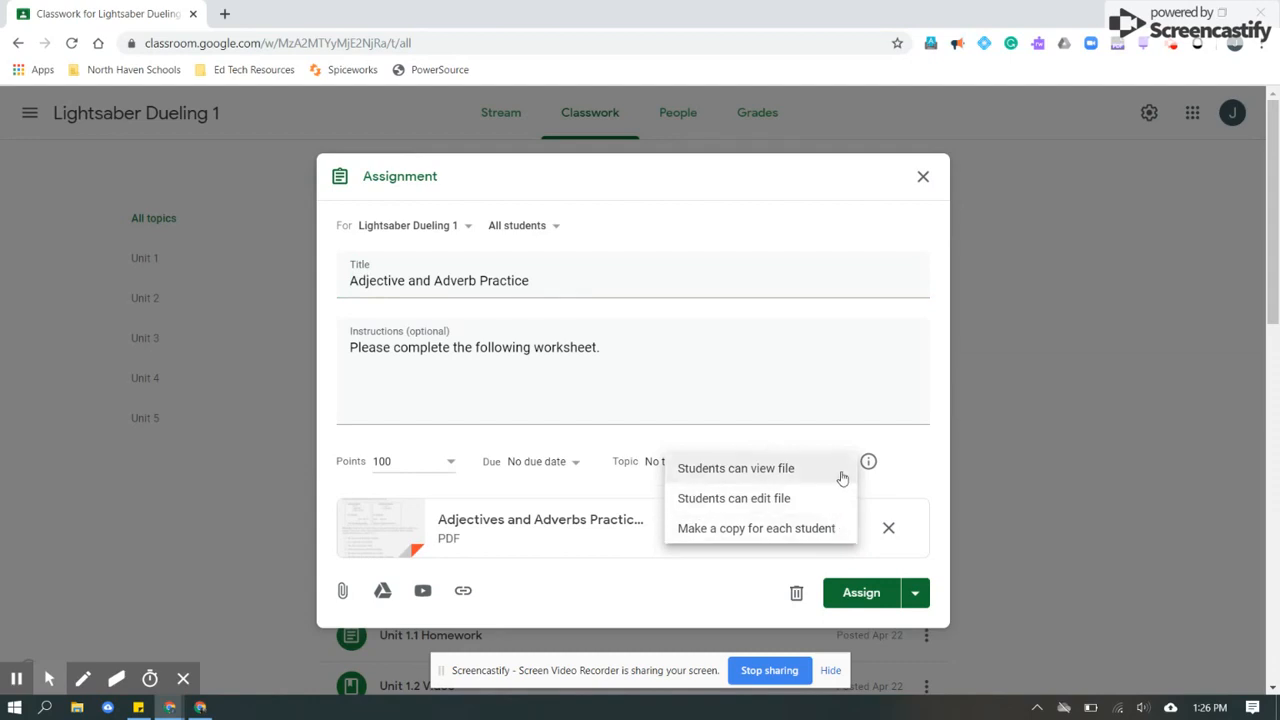
click(843, 529)
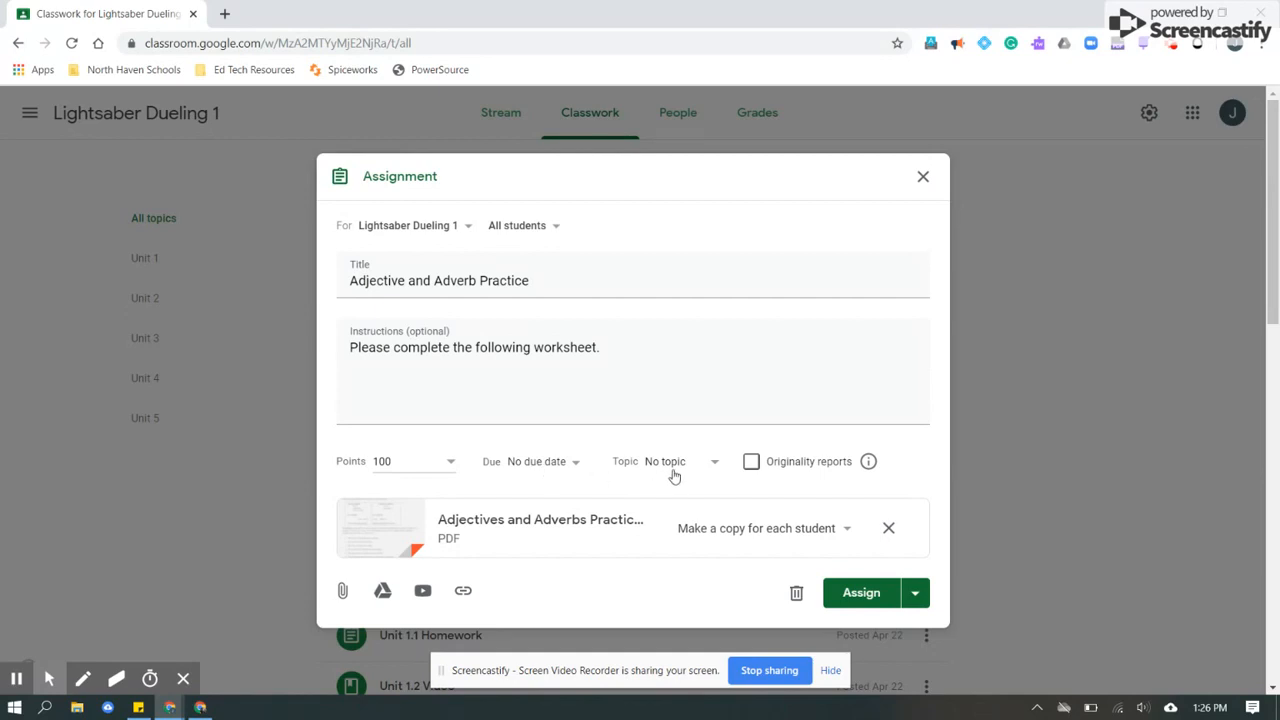
click(914, 594)
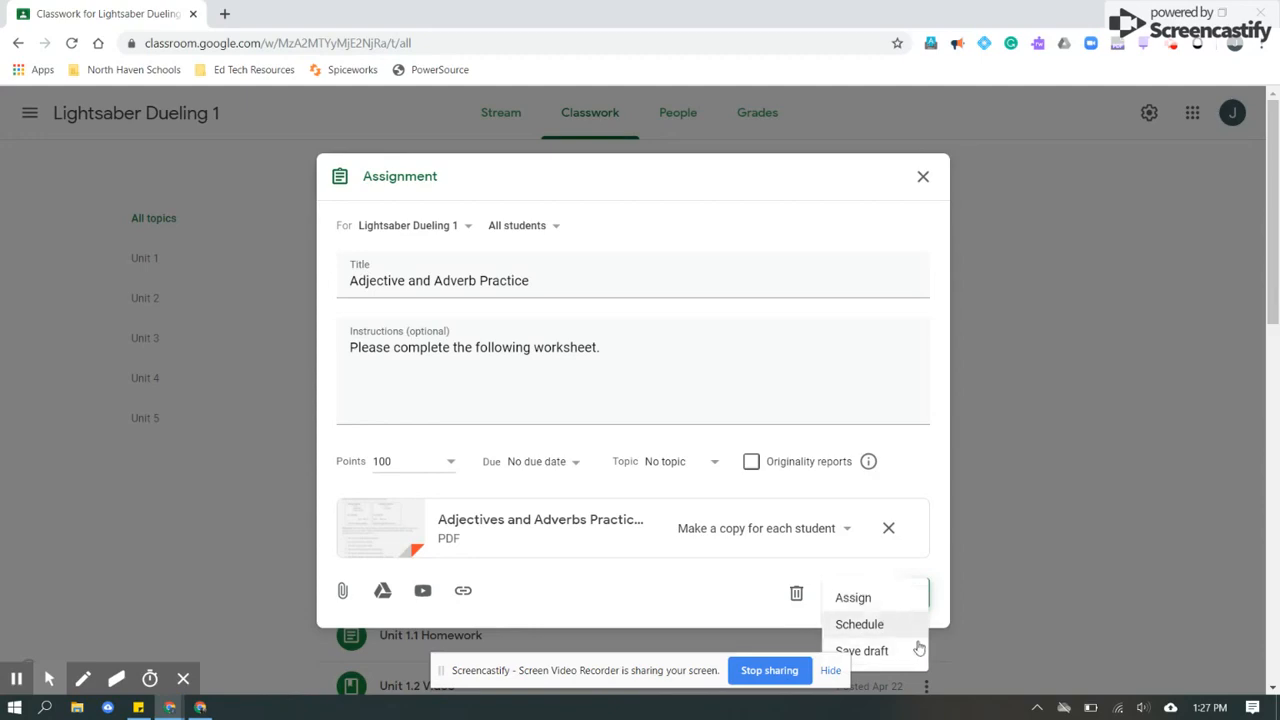